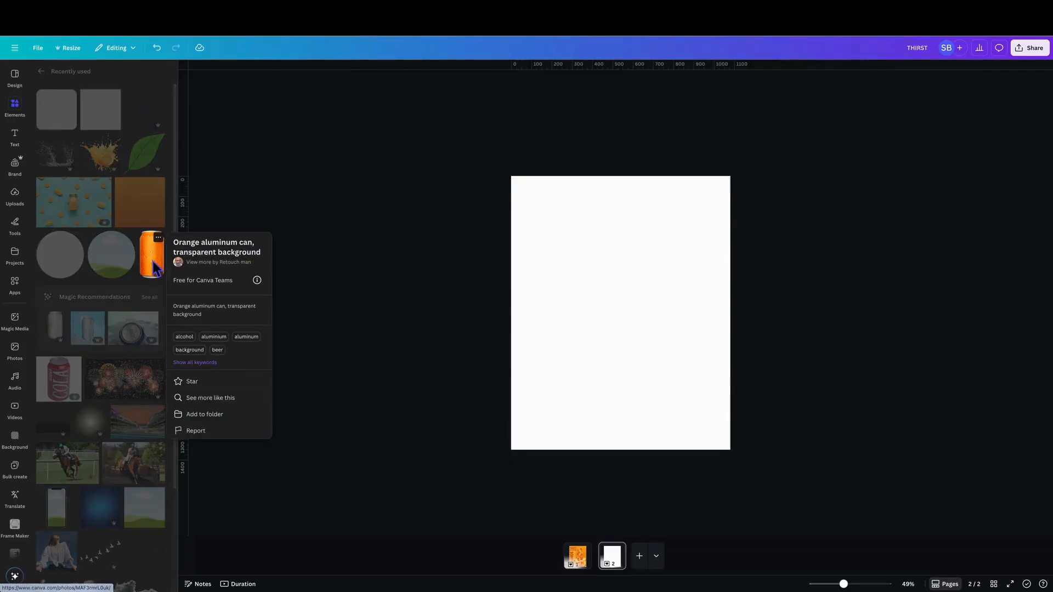
# - Add the orange aluminum can graphic to the blank page and enlarge it to fill most of the page's height, centred
pyautogui.click(152, 268)
pyautogui.click(152, 268)
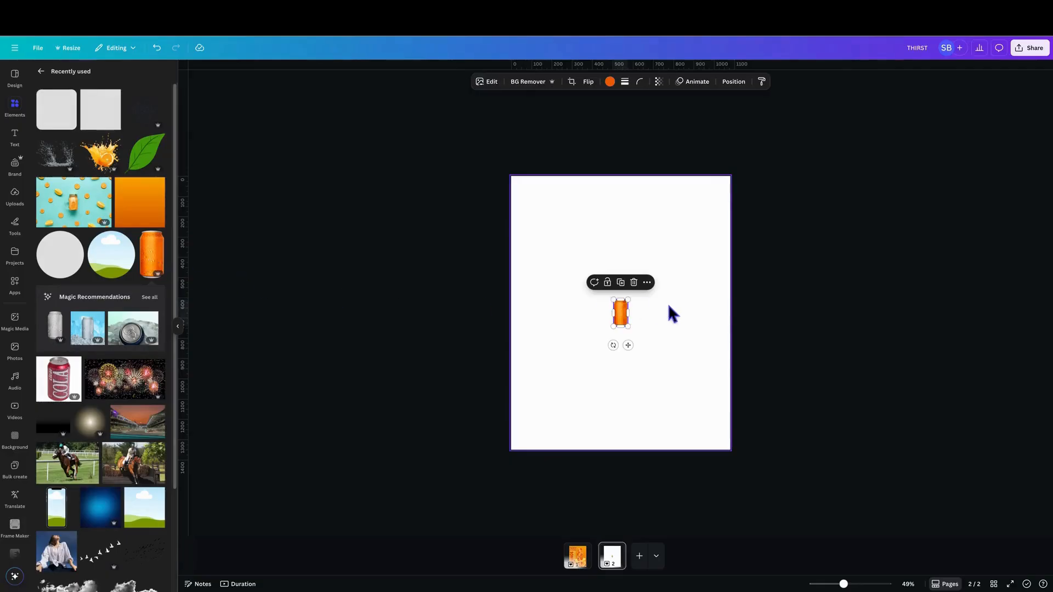
pyautogui.moveTo(622, 331); pyautogui.dragTo(573, 424)
pyautogui.moveTo(628, 299); pyautogui.dragTo(692, 245)
pyautogui.moveTo(620, 335)
pyautogui.mouseDown()
pyautogui.moveTo(632, 341)
pyautogui.moveTo(637, 329)
pyautogui.moveTo(623, 337)
pyautogui.mouseUp()
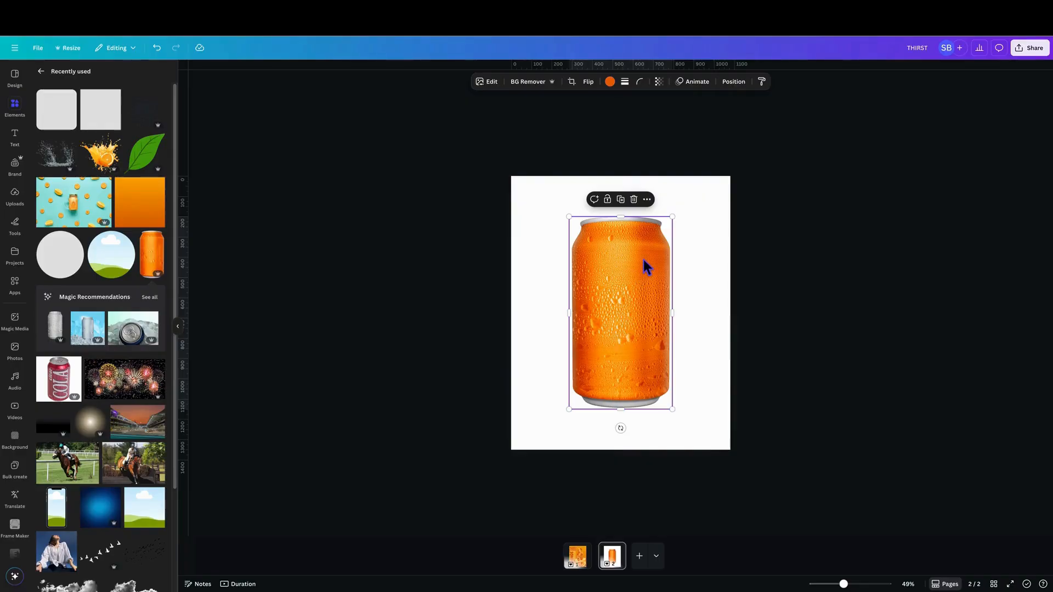
# - Duplicate the can exactly over itself, crop one copy to its bottom section and the other to its upper two-thirds
pyautogui.click(623, 204)
pyautogui.moveTo(620, 258); pyautogui.dragTo(622, 252)
pyautogui.moveTo(622, 229); pyautogui.dragTo(604, 361)
pyautogui.click(595, 314)
pyautogui.moveTo(624, 409); pyautogui.dragTo(626, 353)
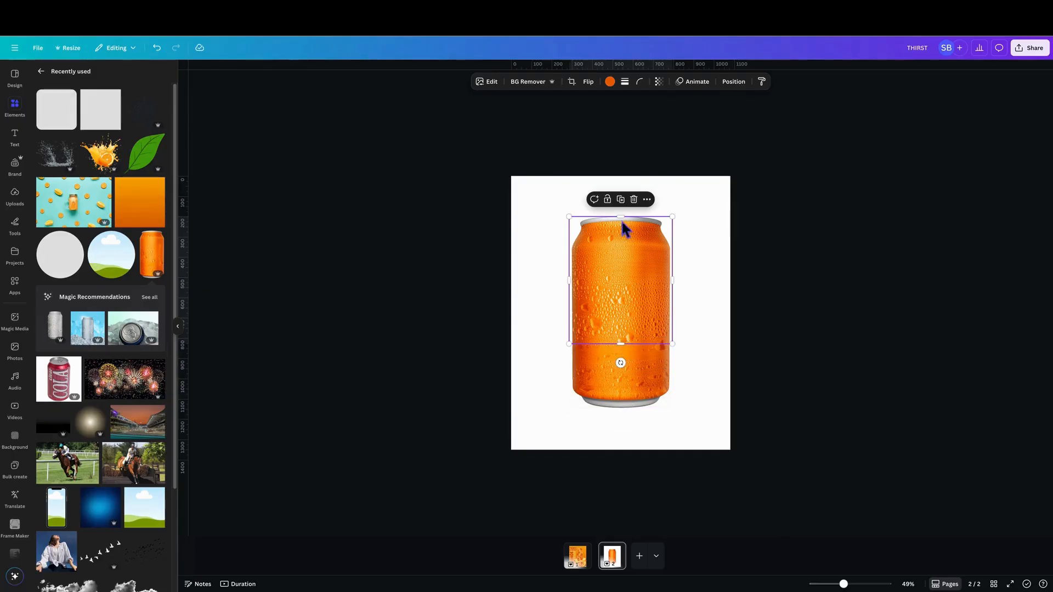
# - Crop the overlaid upper can copies so one keeps only the middle section and the other only the top section
pyautogui.moveTo(626, 224); pyautogui.dragTo(625, 278)
pyautogui.click(611, 245)
pyautogui.moveTo(625, 410); pyautogui.dragTo(628, 284)
# - Extend the bottom can piece up to the middle section's lower edge, and spread the top and bottom pieces away from the middle
pyautogui.click(615, 374)
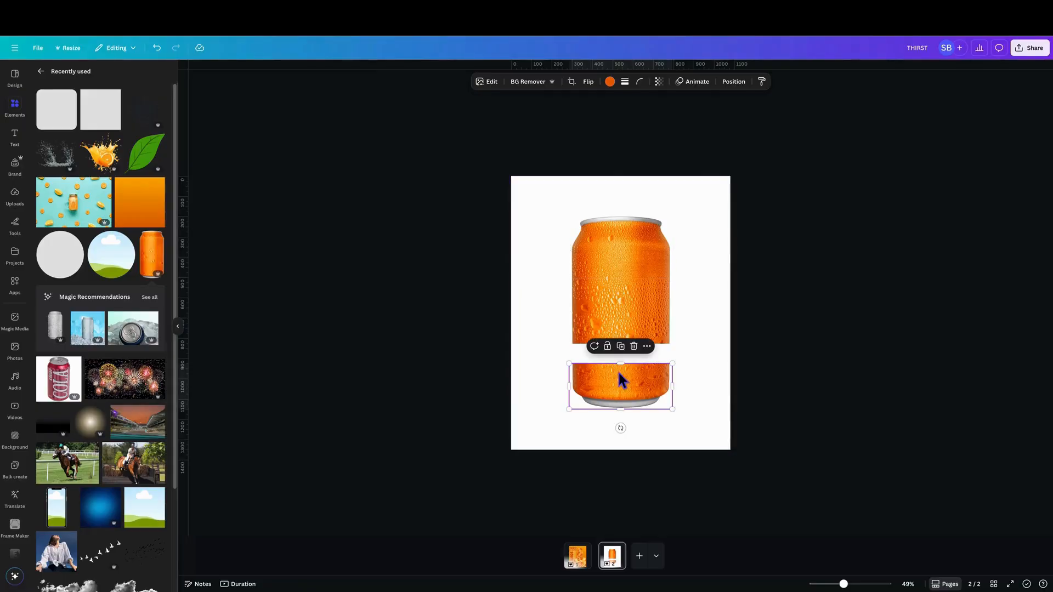
pyautogui.moveTo(626, 371); pyautogui.dragTo(628, 353)
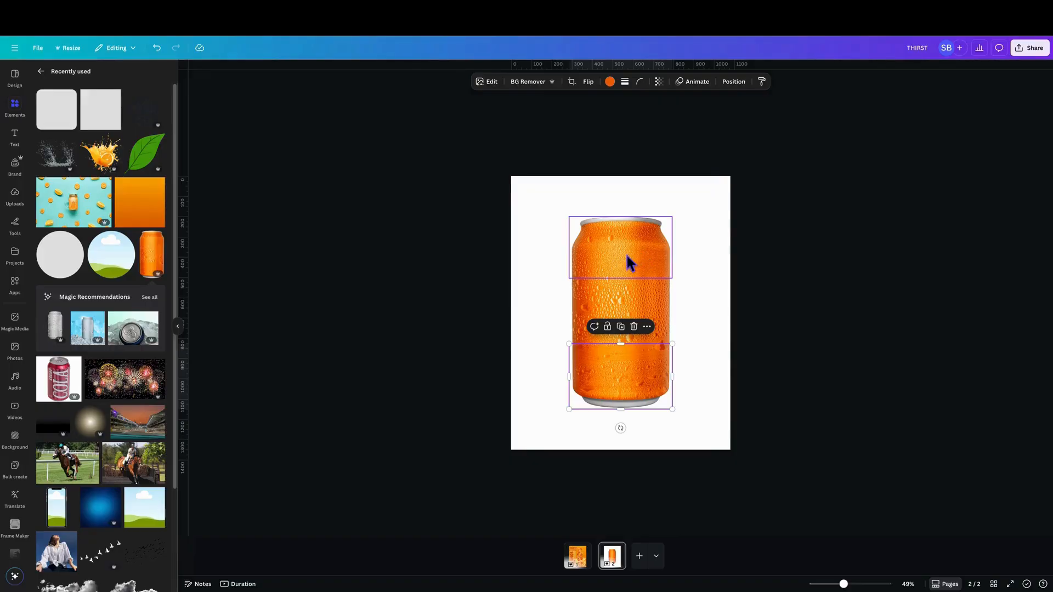
pyautogui.moveTo(627, 255); pyautogui.dragTo(627, 233)
pyautogui.moveTo(623, 376); pyautogui.dragTo(627, 400)
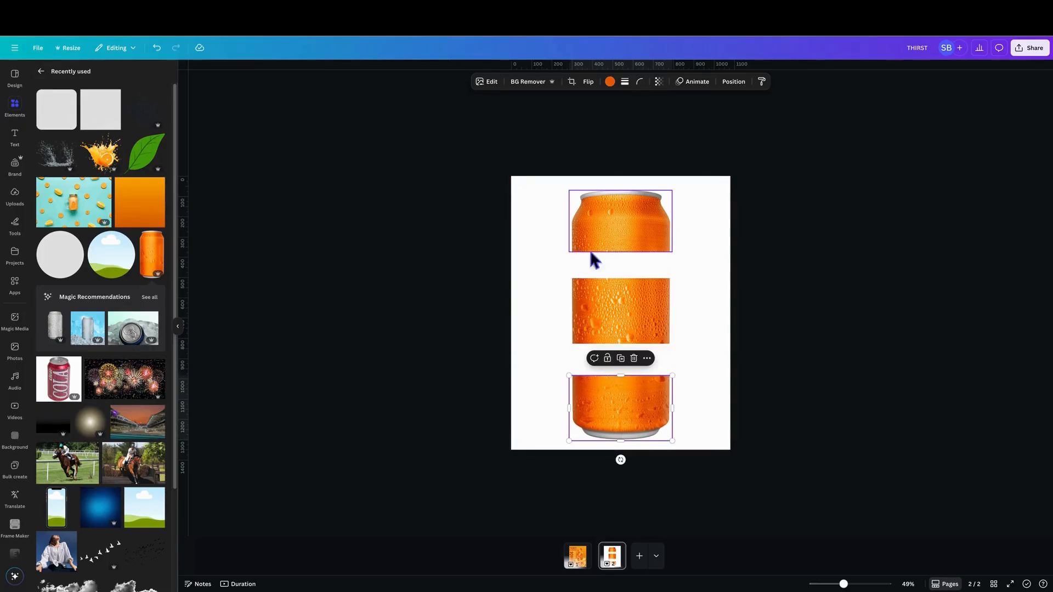
# - Add a circle shape at the middle piece's upper edge and stretch it into an ellipse as wide as the can
pyautogui.click(70, 261)
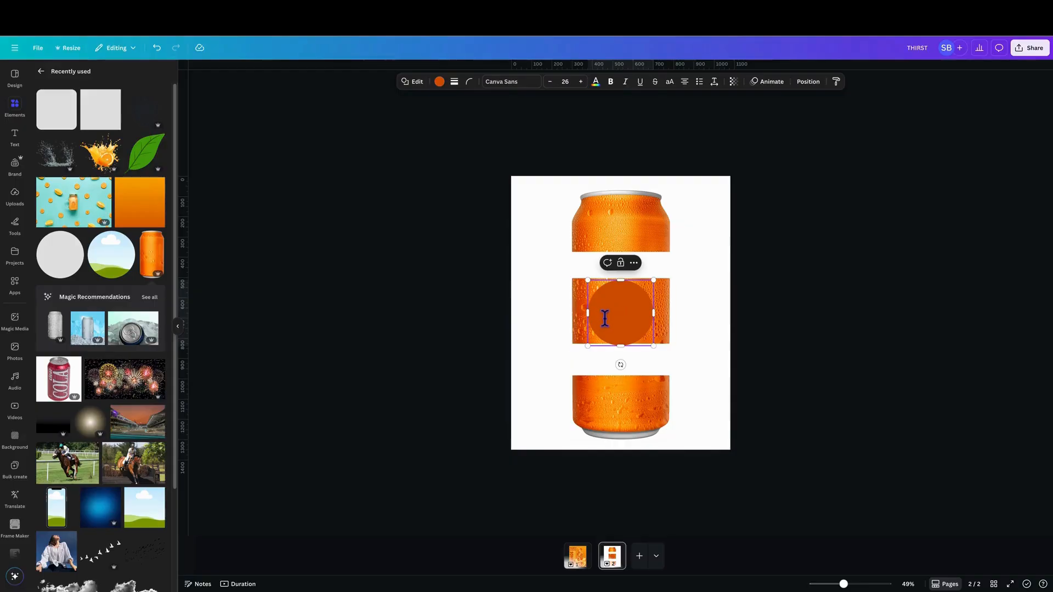
pyautogui.moveTo(844, 585); pyautogui.dragTo(856, 585)
pyautogui.moveTo(621, 345); pyautogui.dragTo(593, 274)
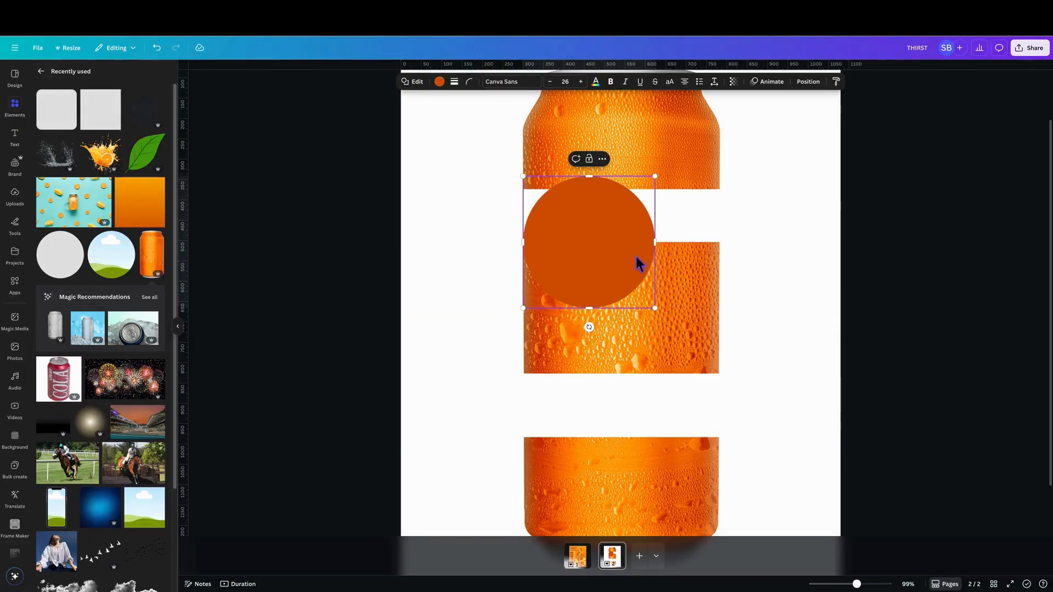
pyautogui.moveTo(665, 250); pyautogui.dragTo(730, 258)
pyautogui.moveTo(857, 585); pyautogui.dragTo(866, 585)
pyautogui.click(357, 203)
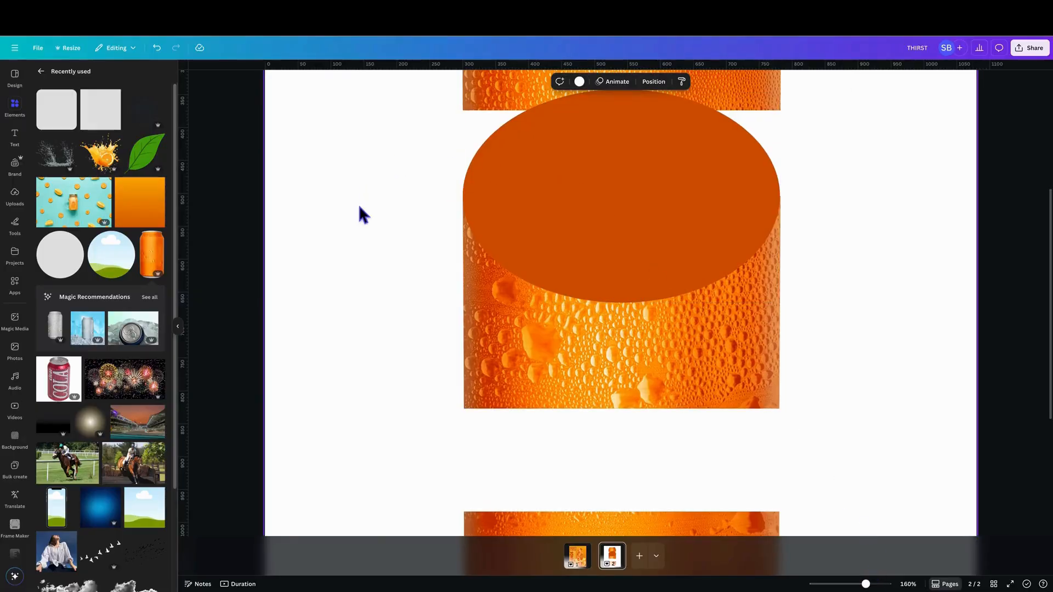
# - Fine-tune the ellipse's size so its sides line up with the middle can piece's edges
pyautogui.click(736, 219)
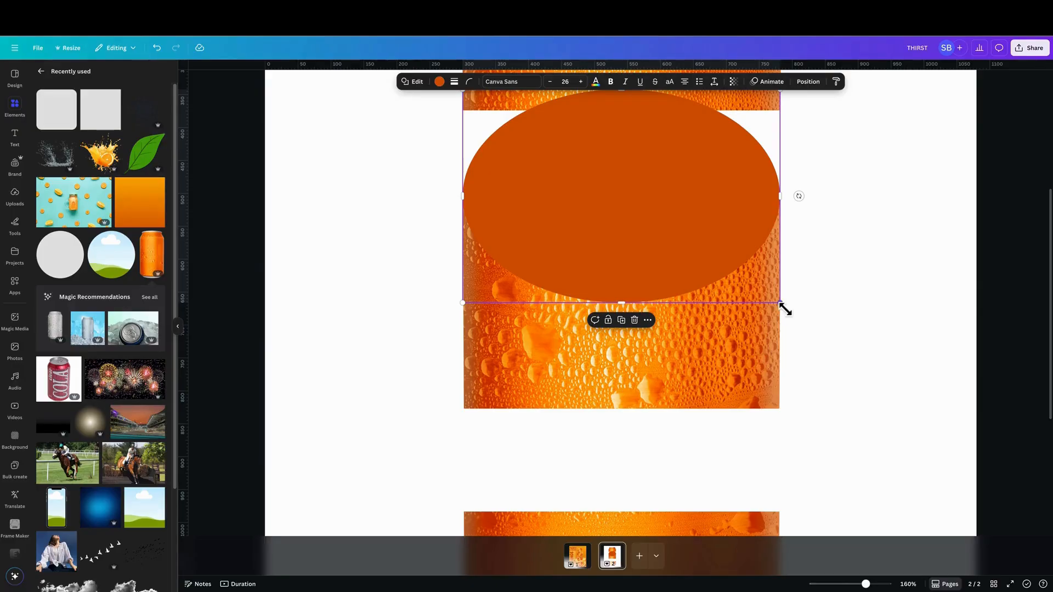
pyautogui.moveTo(787, 310); pyautogui.dragTo(787, 309)
pyautogui.click(839, 294)
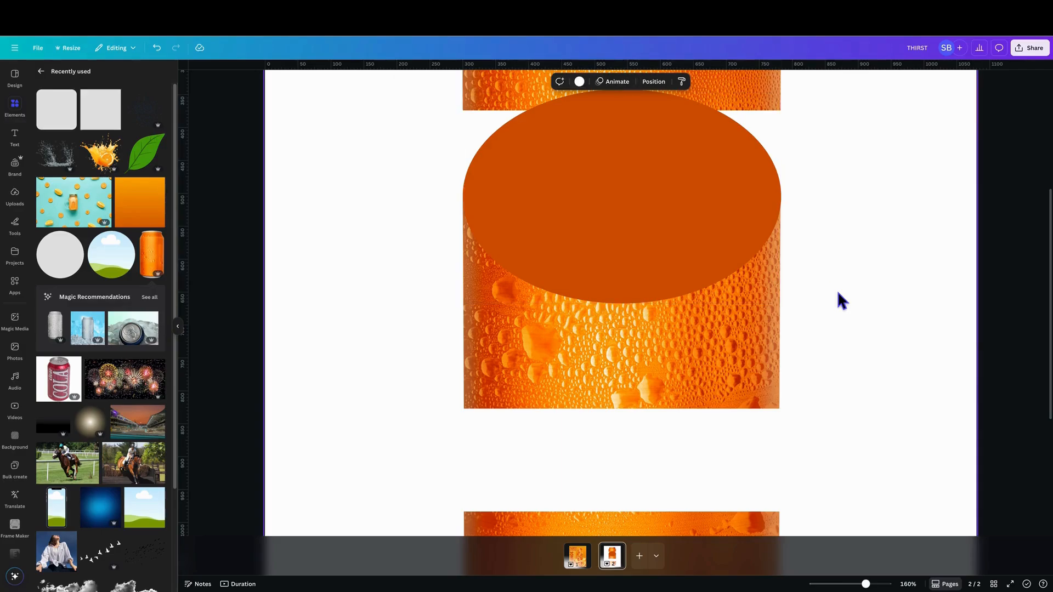
pyautogui.click(746, 242)
pyautogui.rightClick(784, 307)
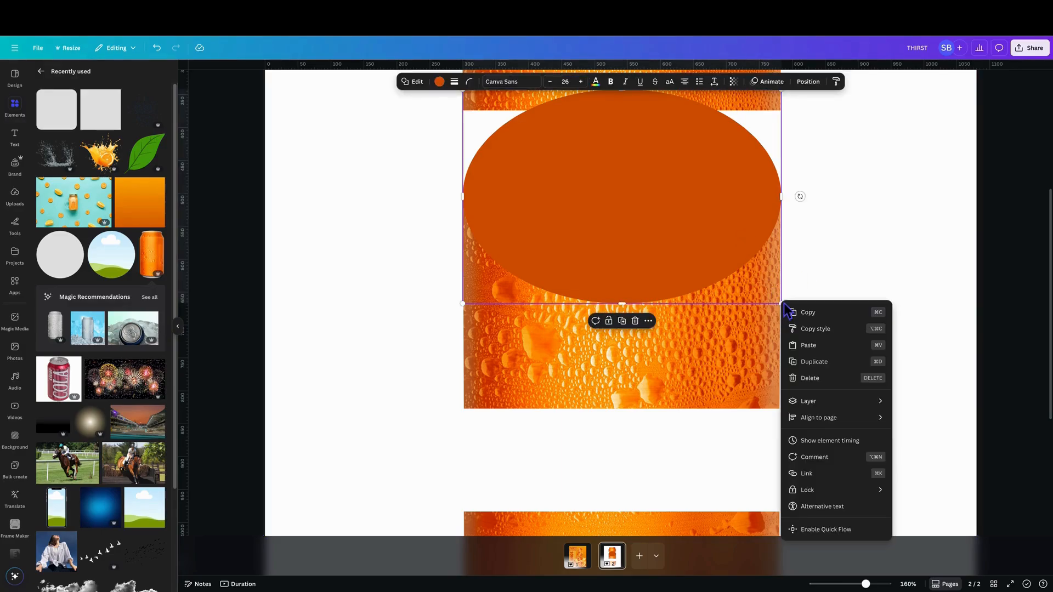
pyautogui.click(806, 279)
pyautogui.moveTo(789, 307); pyautogui.dragTo(788, 304)
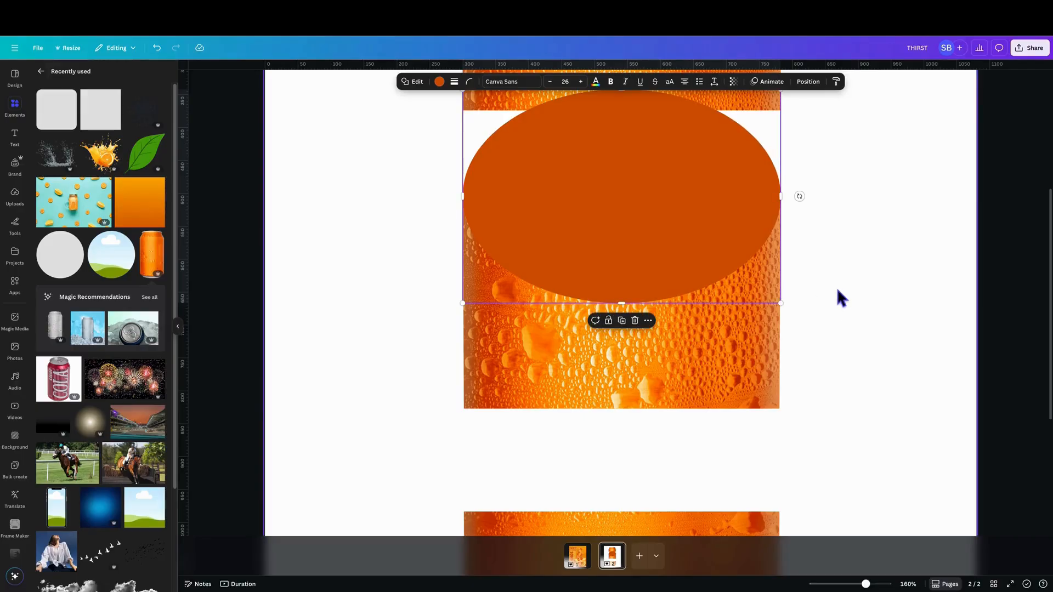
pyautogui.click(838, 291)
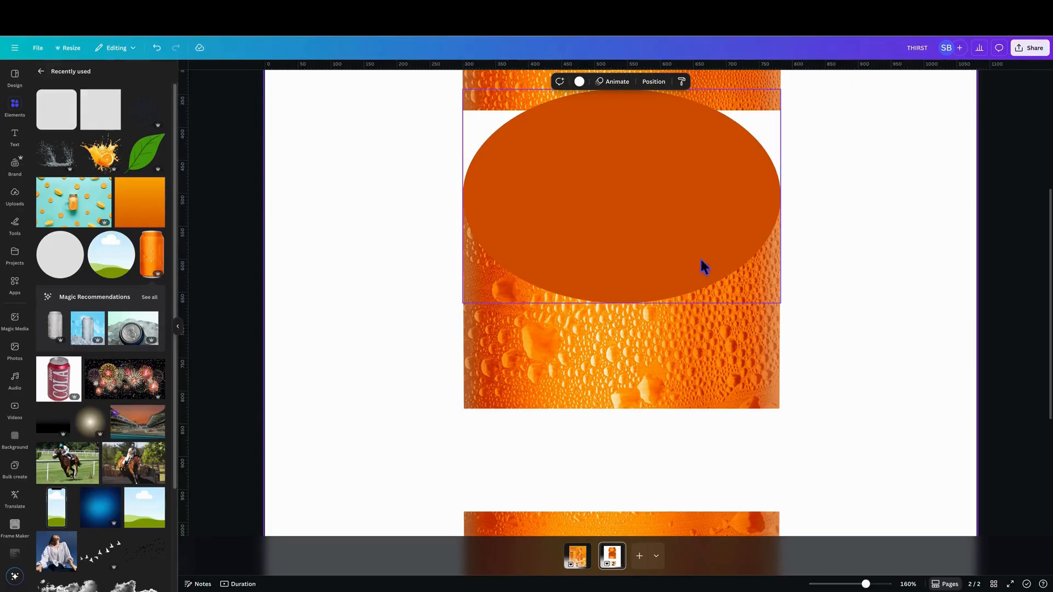
# - Flatten the ellipse into a thin oval that forms the cut surface on top of the middle can piece
pyautogui.click(624, 289)
pyautogui.moveTo(625, 303); pyautogui.dragTo(618, 211)
pyautogui.click(440, 261)
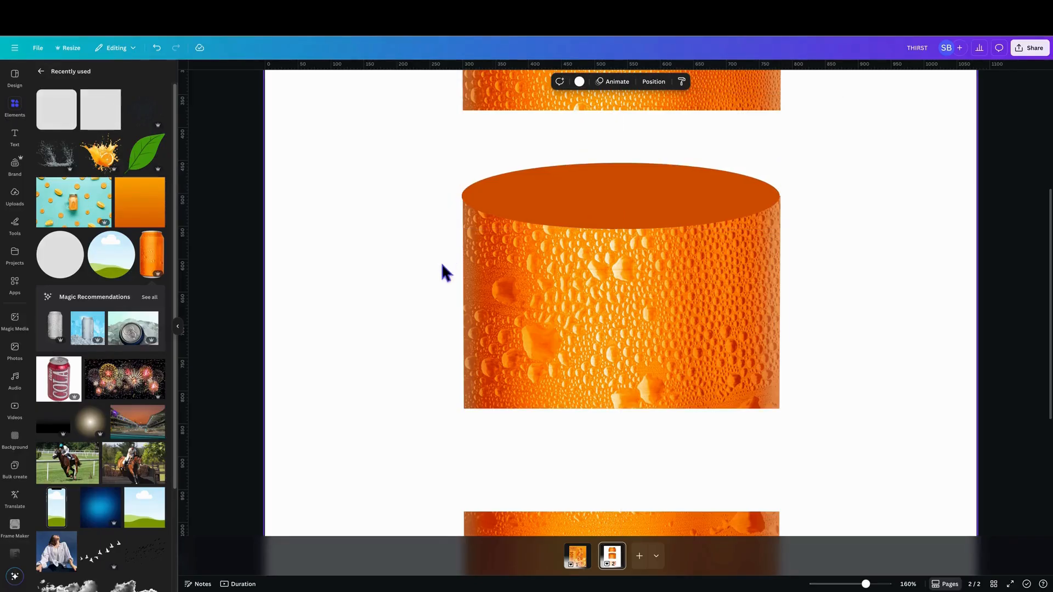
pyautogui.click(573, 203)
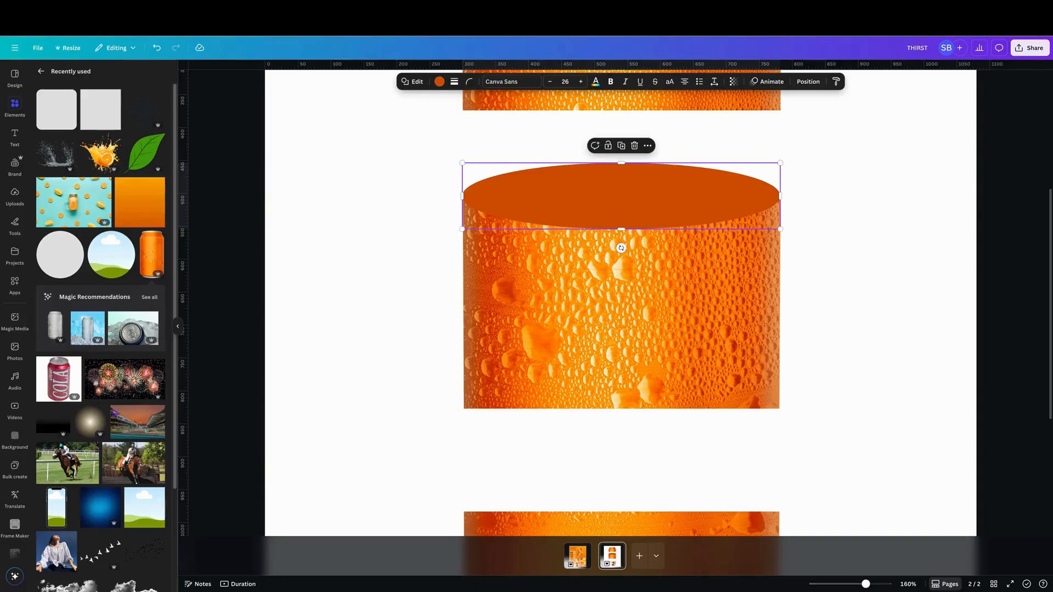
pyautogui.click(883, 251)
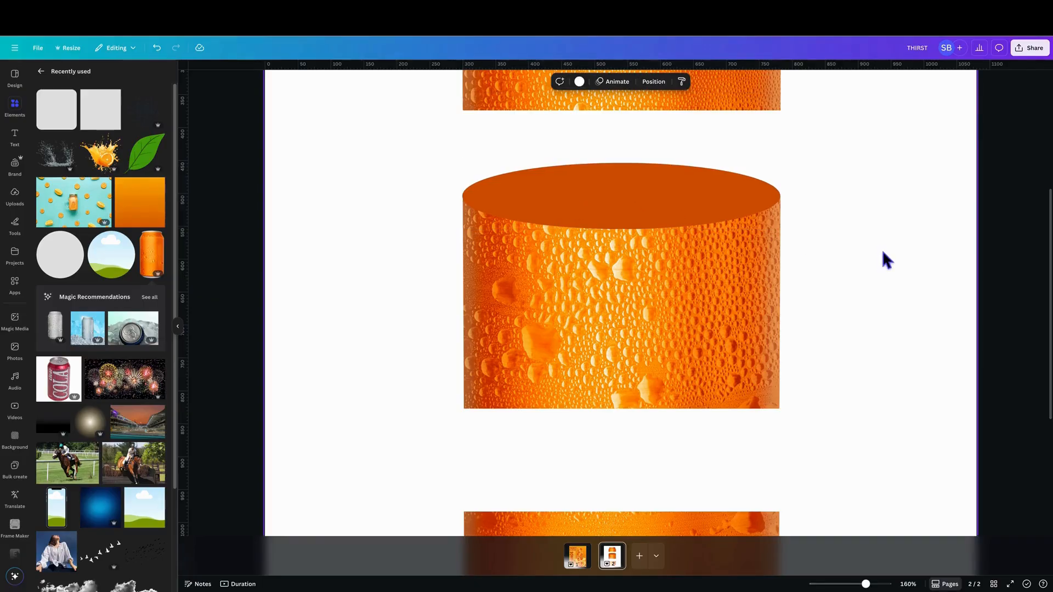
# - Give the oval a gradient fill and set the gradient's second colour to #D45800
pyautogui.click(642, 204)
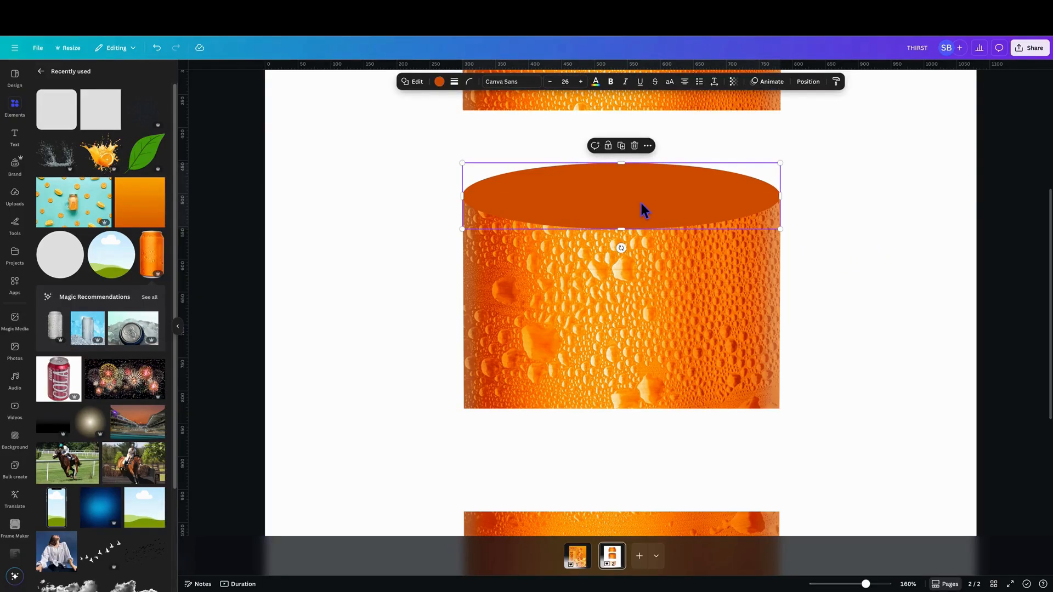
pyautogui.click(439, 81)
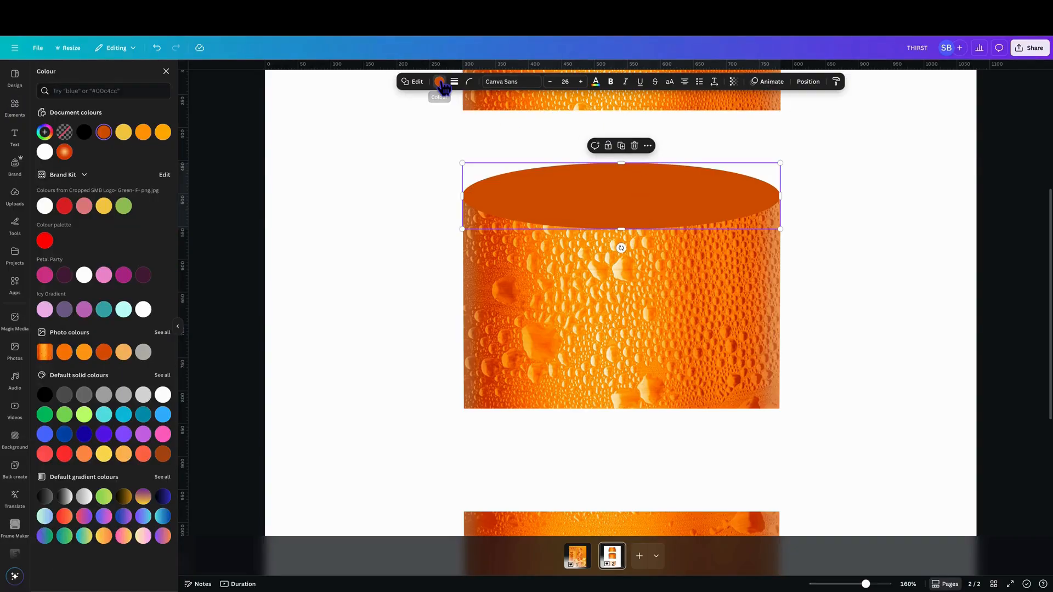
pyautogui.click(44, 134)
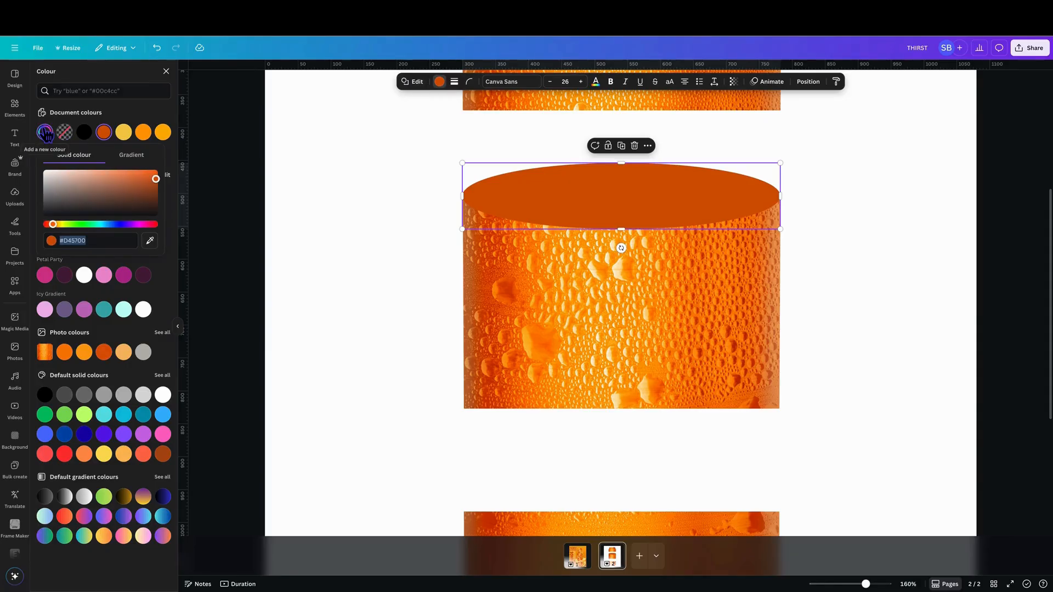
pyautogui.click(130, 155)
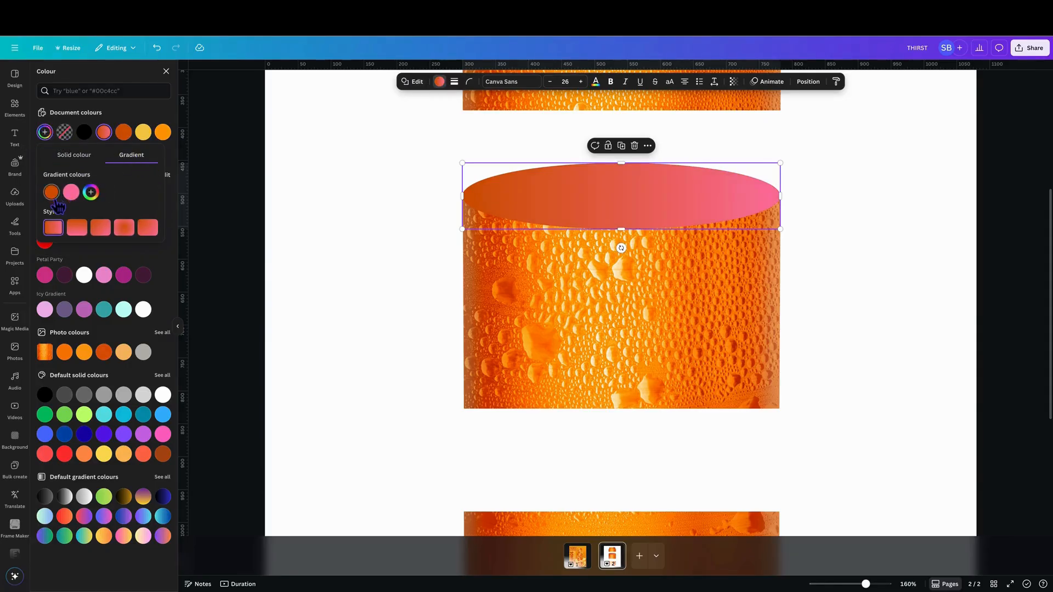
pyautogui.click(71, 192)
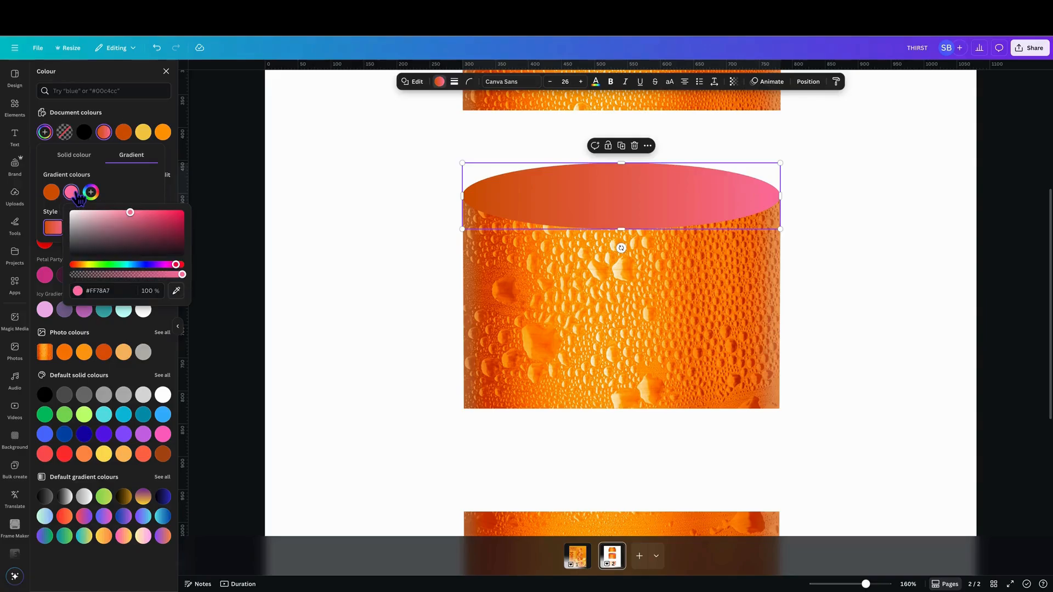
pyautogui.click(176, 291)
# - Add a third gradient colour #D45800 to the oval and set the first colour to #FF8D02, sampled from the can
pyautogui.click(52, 195)
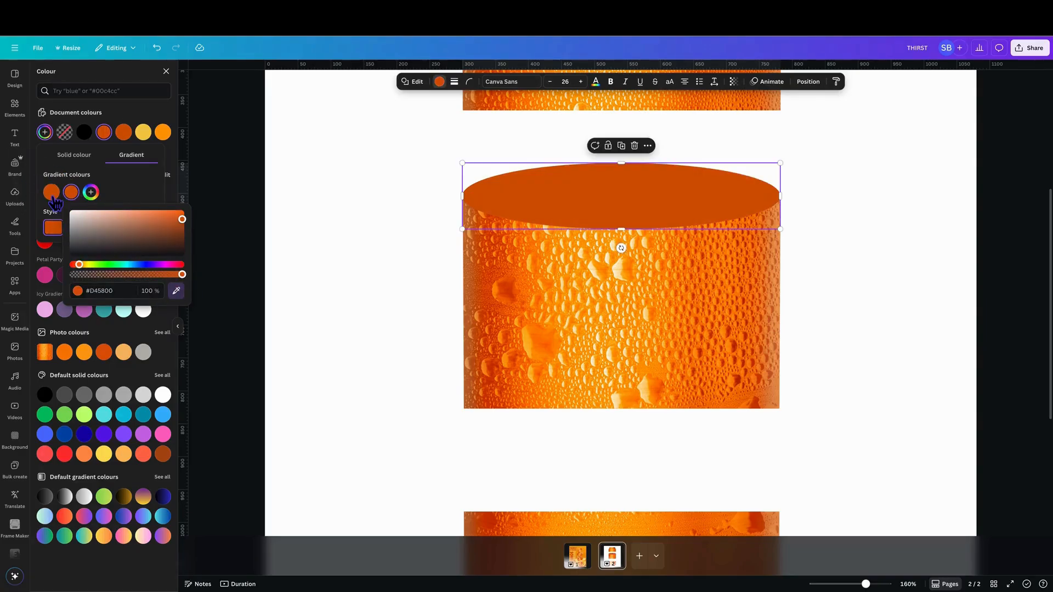
pyautogui.click(90, 192)
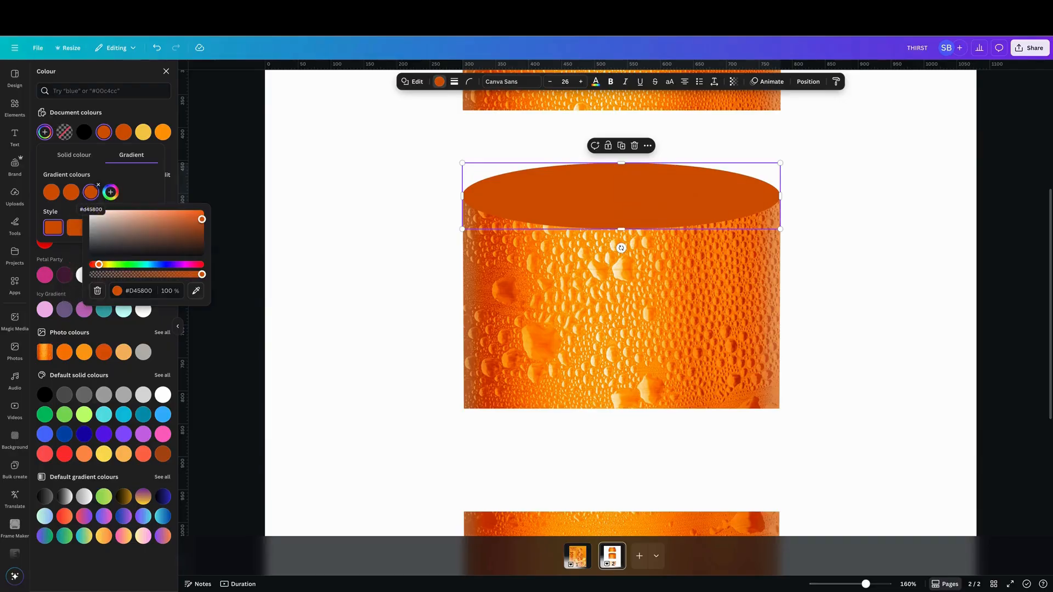
pyautogui.click(52, 193)
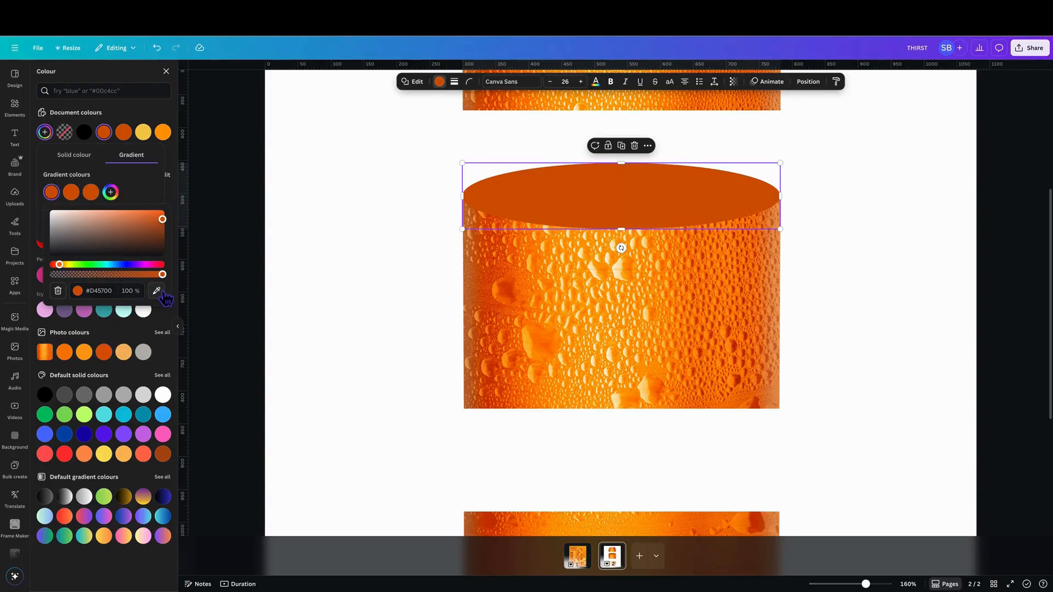
pyautogui.click(157, 291)
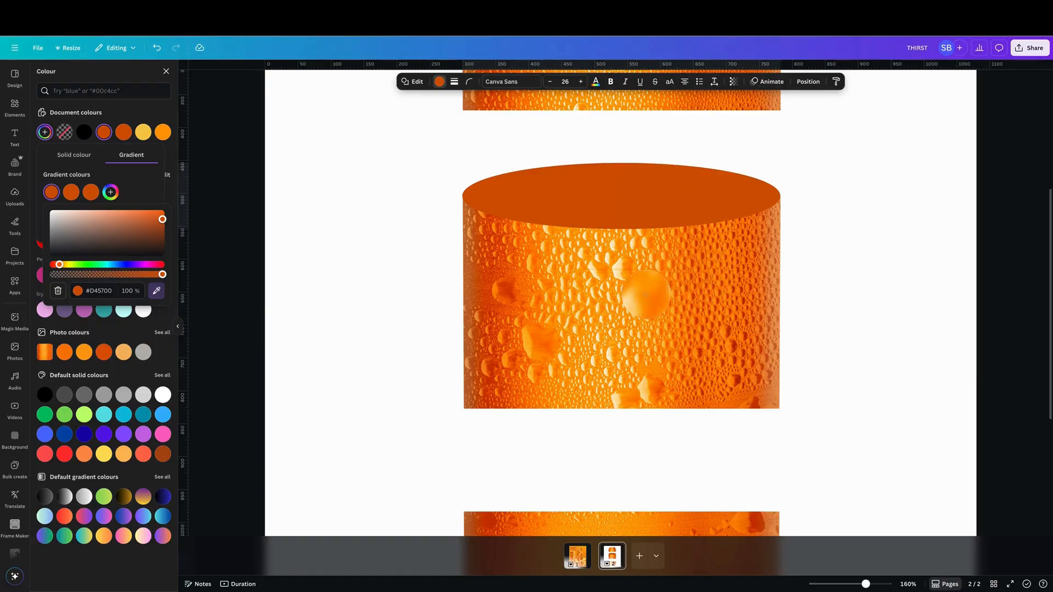
pyautogui.click(641, 292)
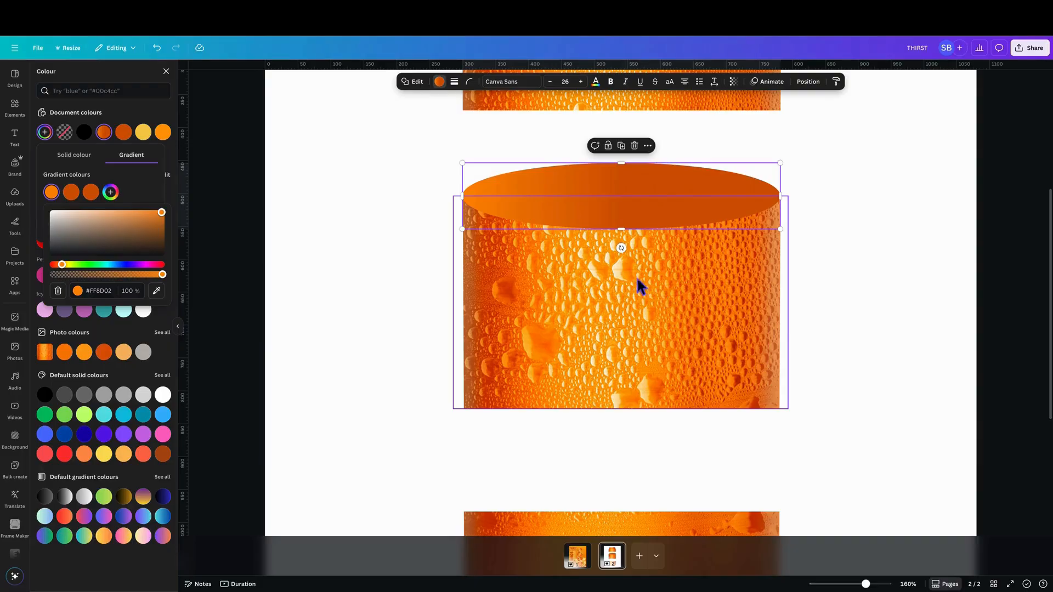
pyautogui.click(341, 214)
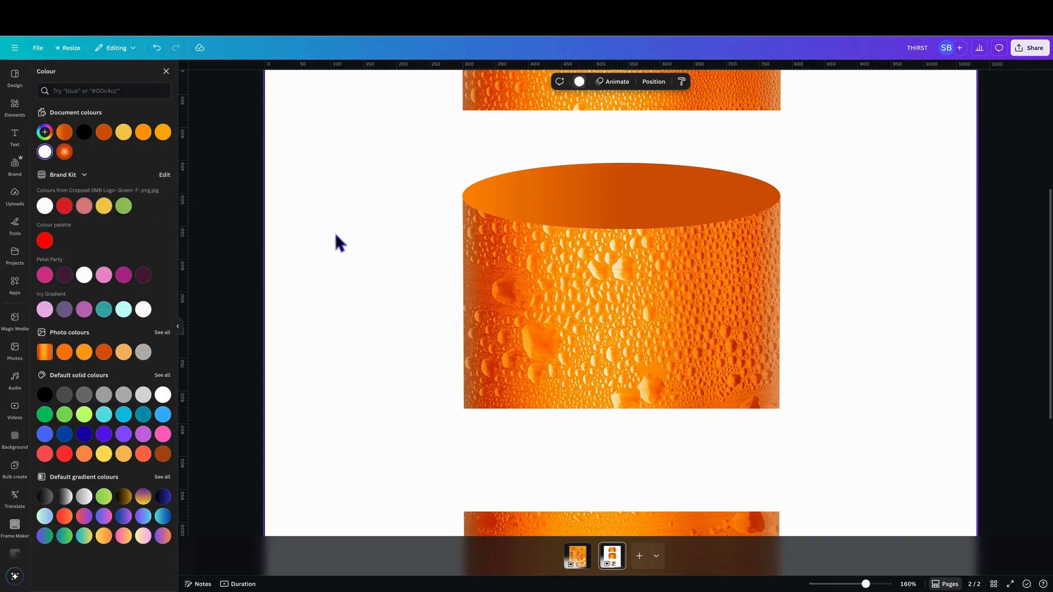
# - Duplicate the gradient oval, offset the copy to the right, and fill the original oval with solid orange #D45700
pyautogui.click(624, 193)
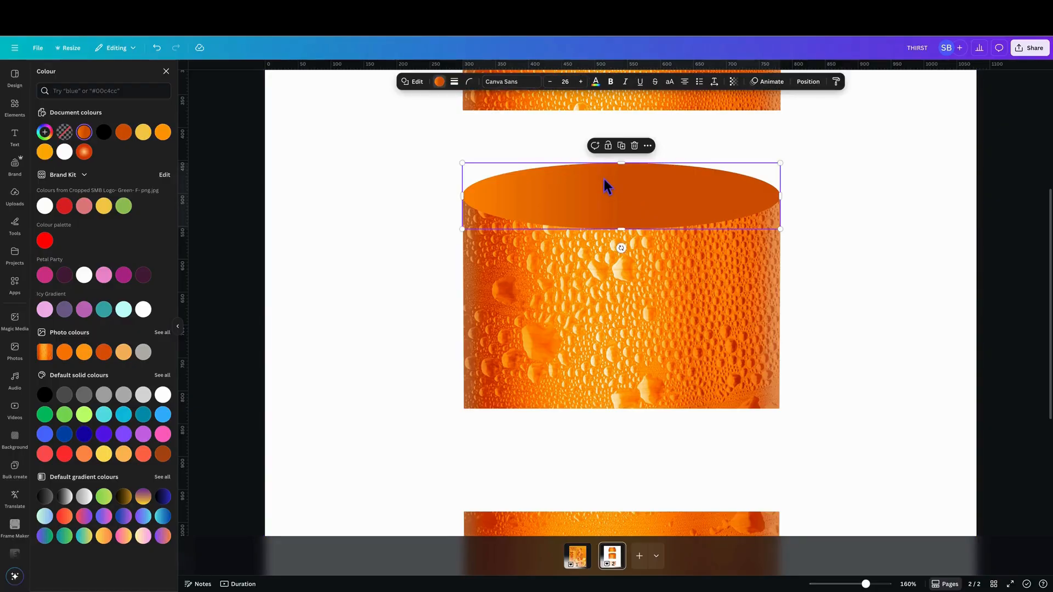
pyautogui.click(622, 146)
pyautogui.moveTo(597, 206); pyautogui.dragTo(709, 186)
pyautogui.click(552, 207)
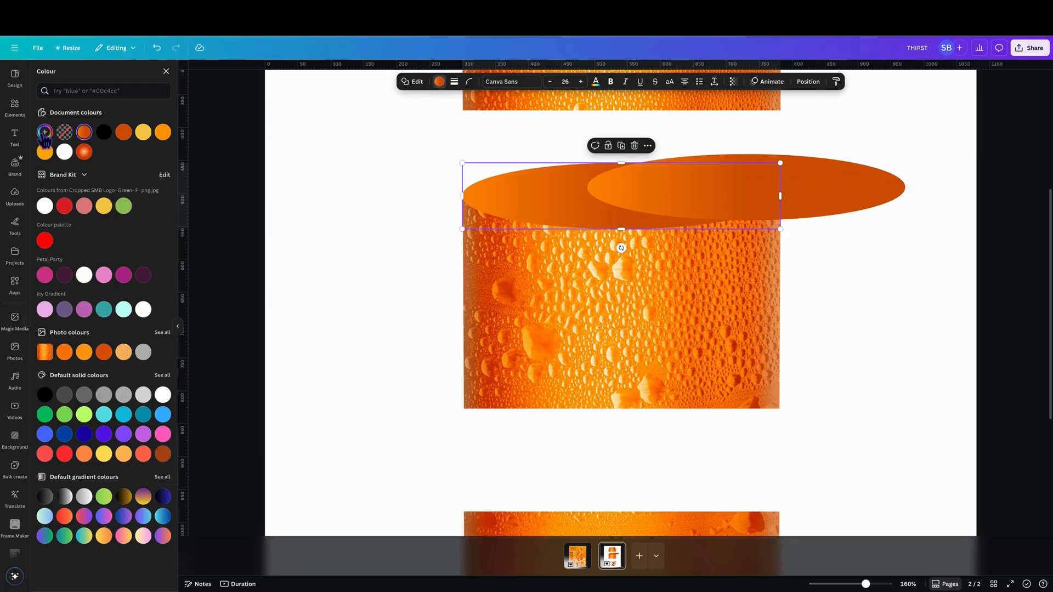
pyautogui.click(124, 133)
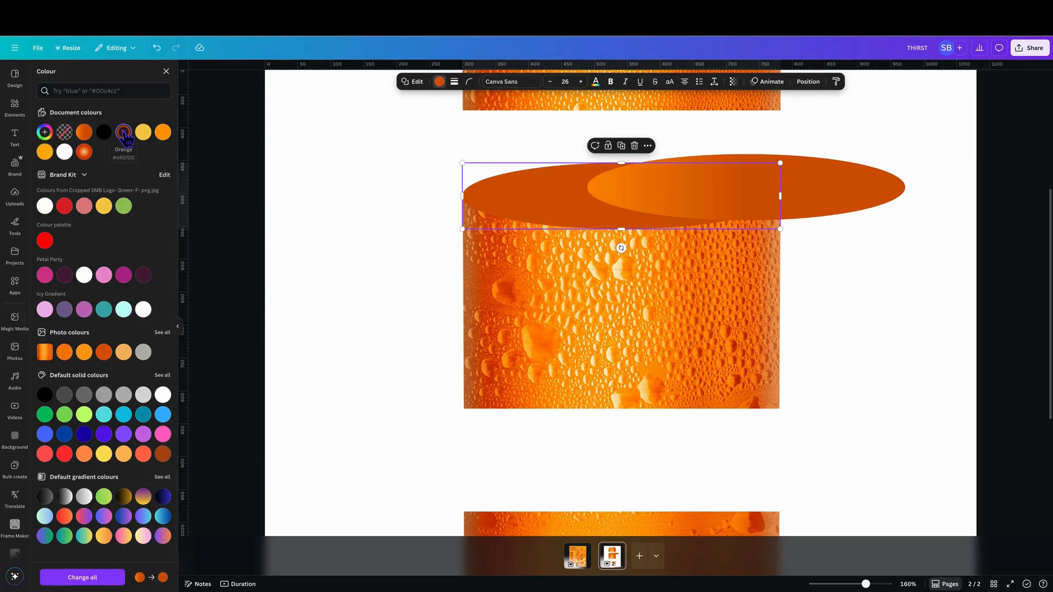
# - Change the duplicated oval's gradient to the circular style, with the light orange at its centre
pyautogui.click(825, 183)
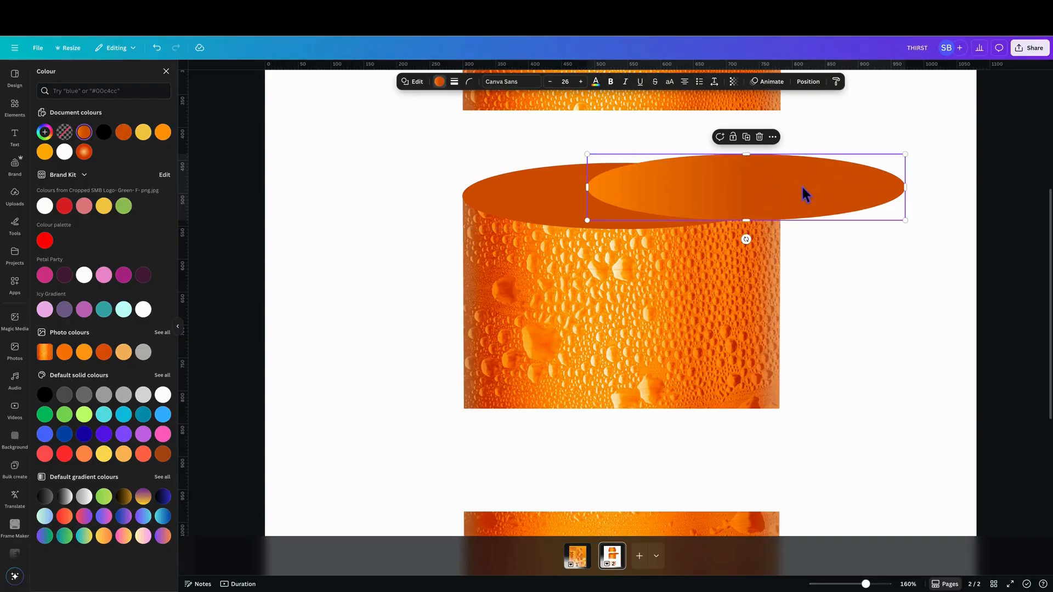
pyautogui.click(83, 133)
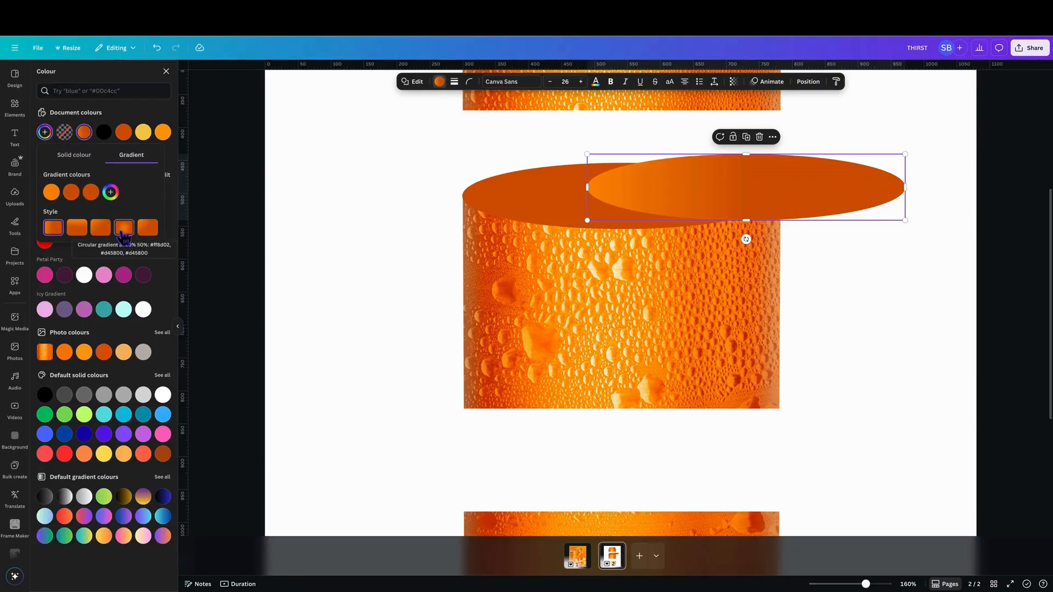
pyautogui.click(118, 233)
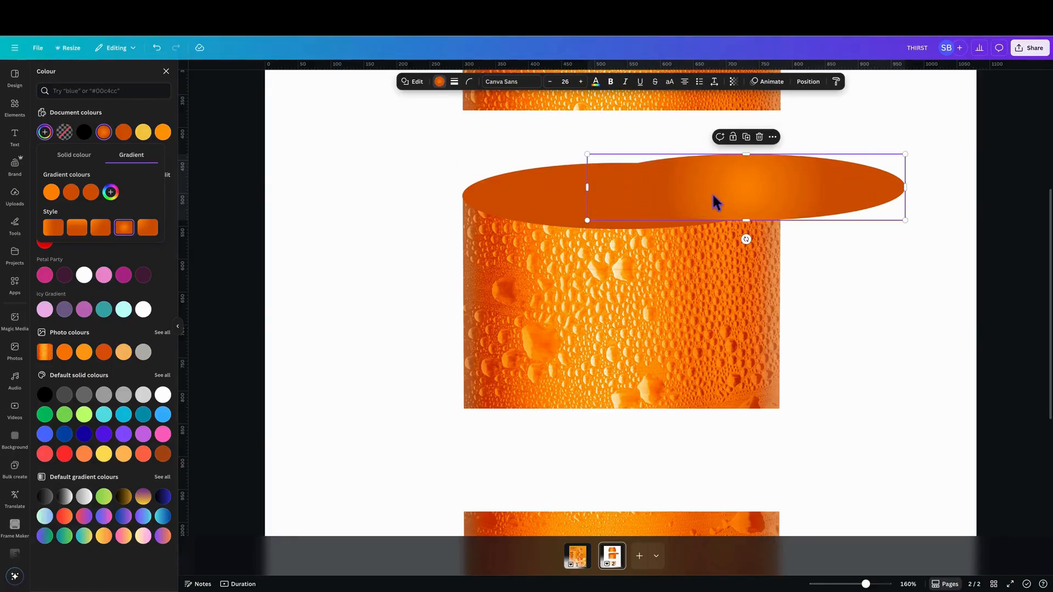
pyautogui.click(491, 202)
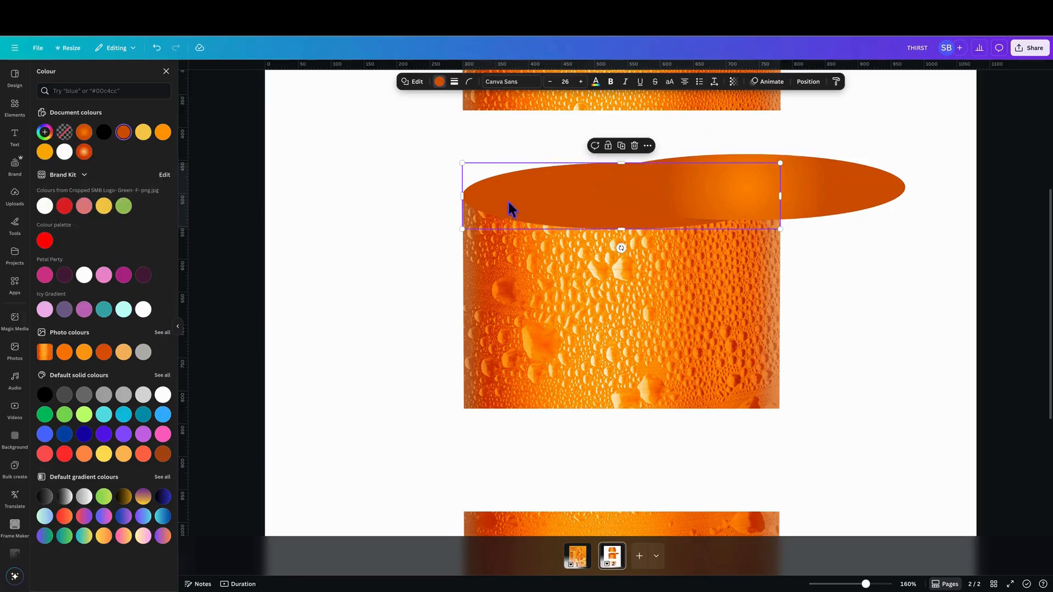
# - Fill the original oval with solid bright orange and place the gradient oval directly over it on the middle piece's top edge
pyautogui.click(163, 133)
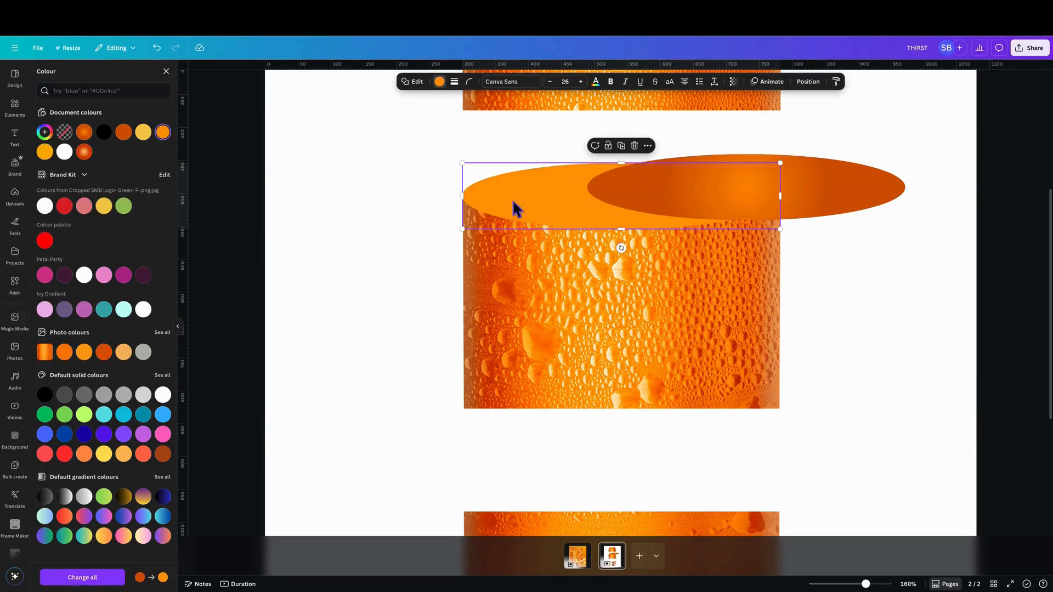
pyautogui.click(857, 183)
pyautogui.moveTo(825, 186); pyautogui.dragTo(726, 200)
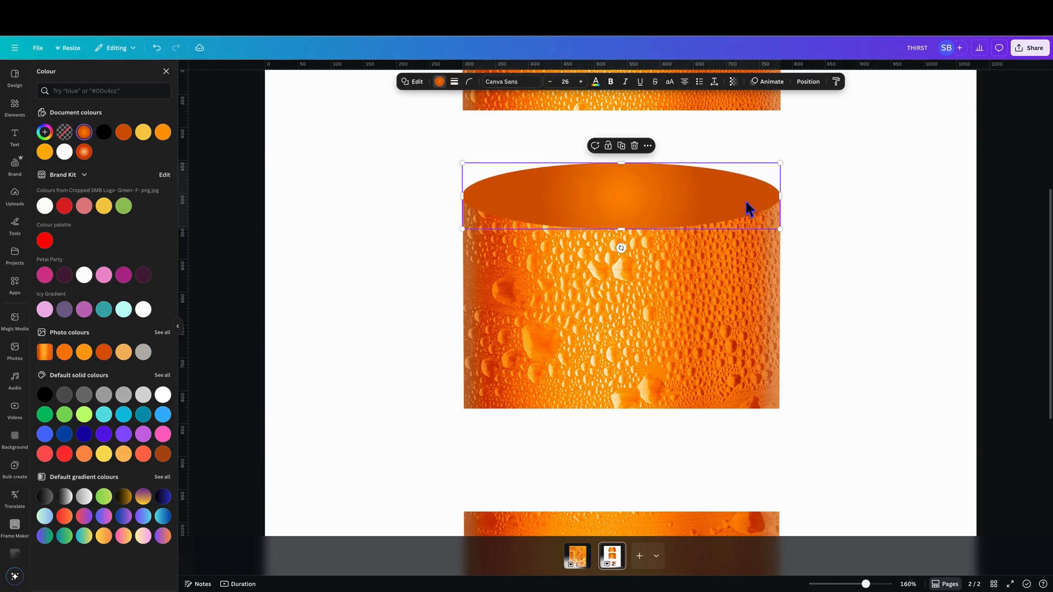
# - Shrink the gradient oval slightly on all sides so a thin bright-orange rim surrounds it
pyautogui.moveTo(780, 163); pyautogui.dragTo(776, 164)
pyautogui.moveTo(627, 173); pyautogui.dragTo(626, 174)
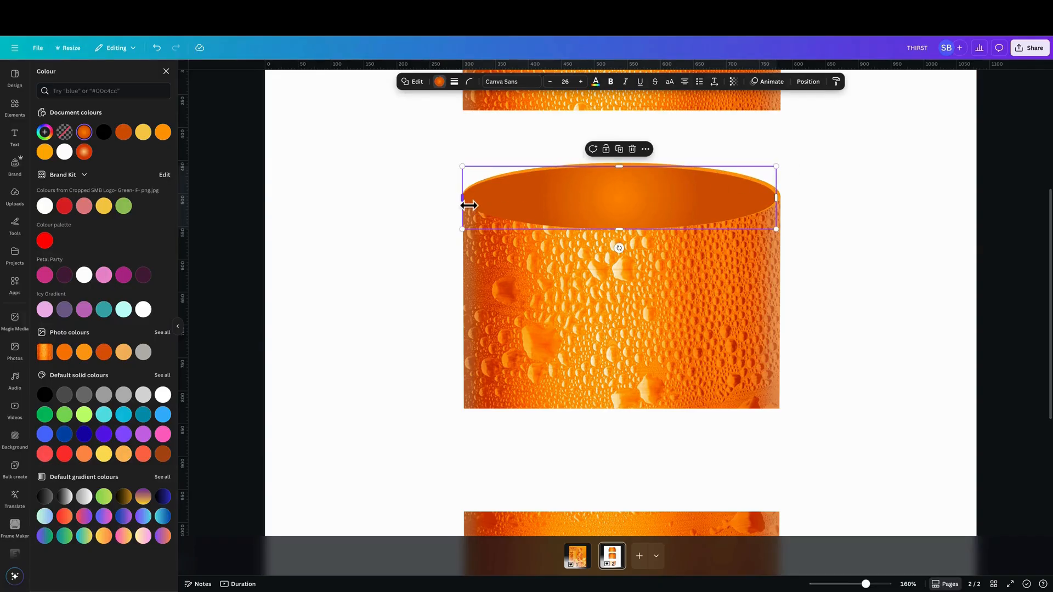
pyautogui.moveTo(470, 205); pyautogui.dragTo(474, 205)
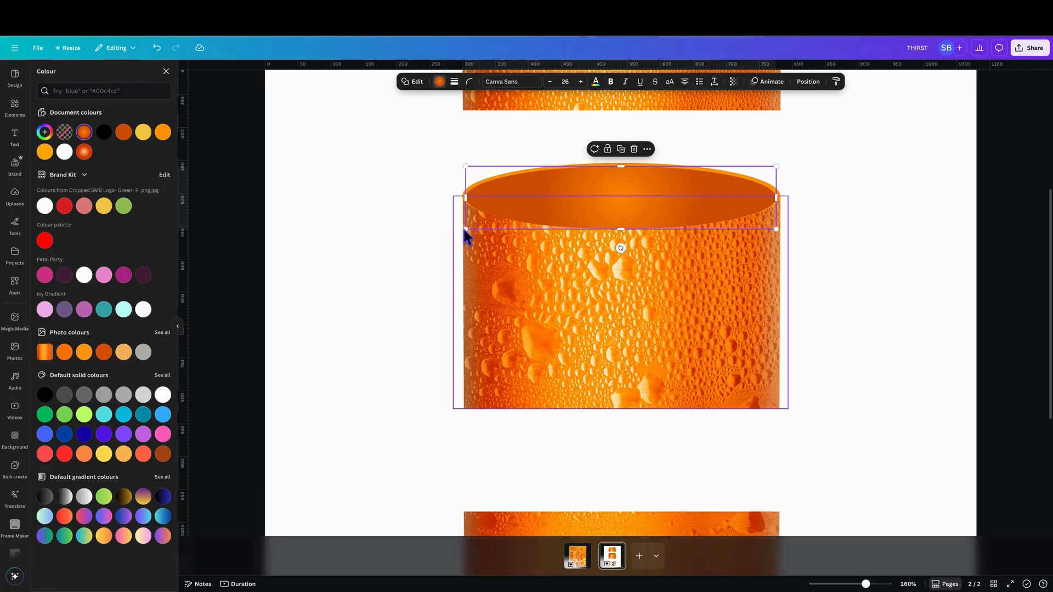
pyautogui.moveTo(630, 234); pyautogui.dragTo(632, 231)
pyautogui.click(921, 252)
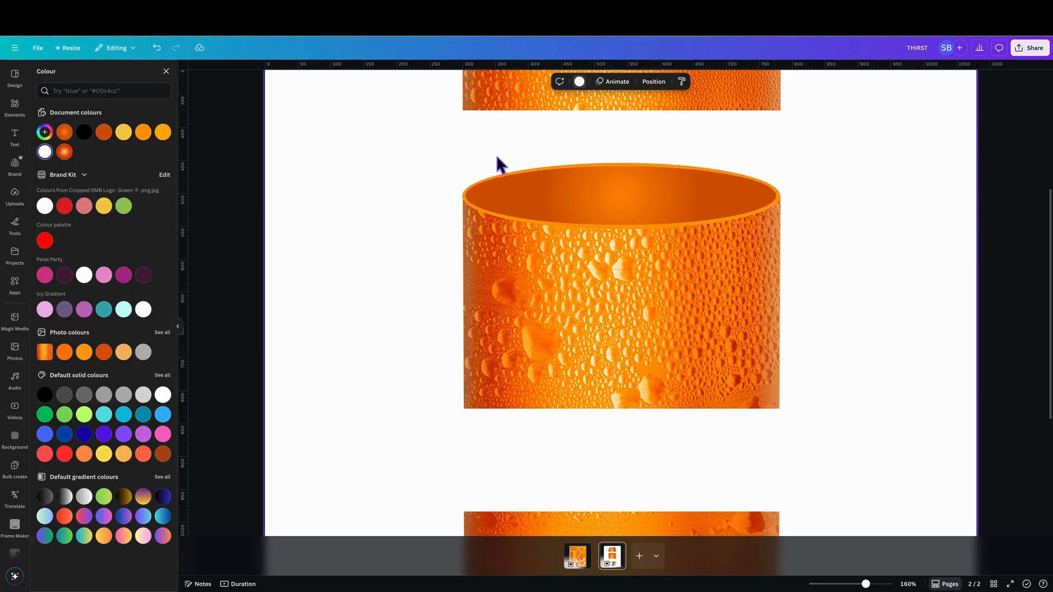
# - Group the two stacked ovals, then duplicate the group onto the bottom edge of the middle can piece
pyautogui.click(524, 189)
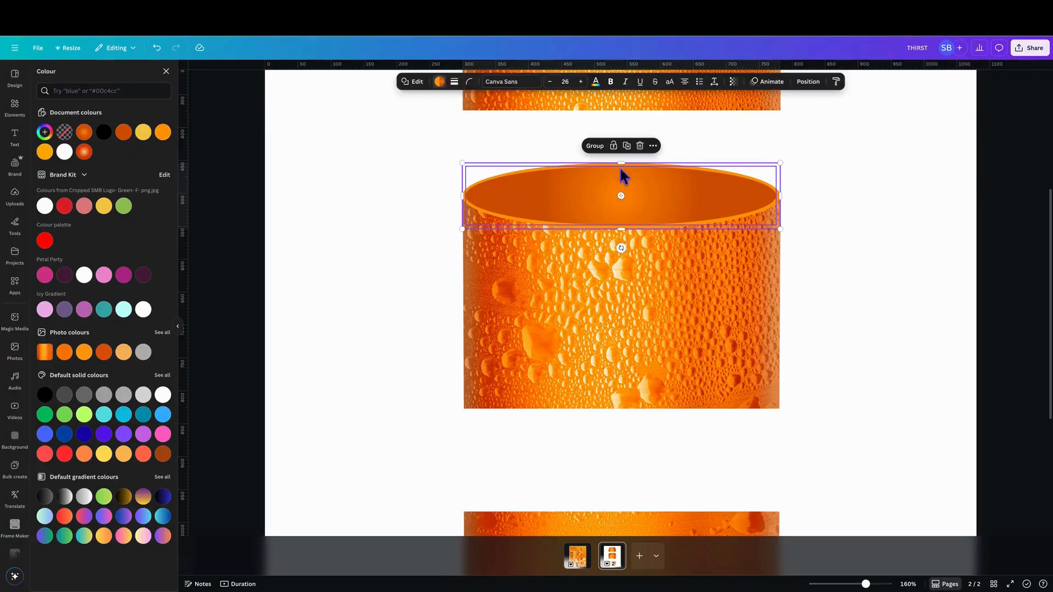
pyautogui.click(595, 145)
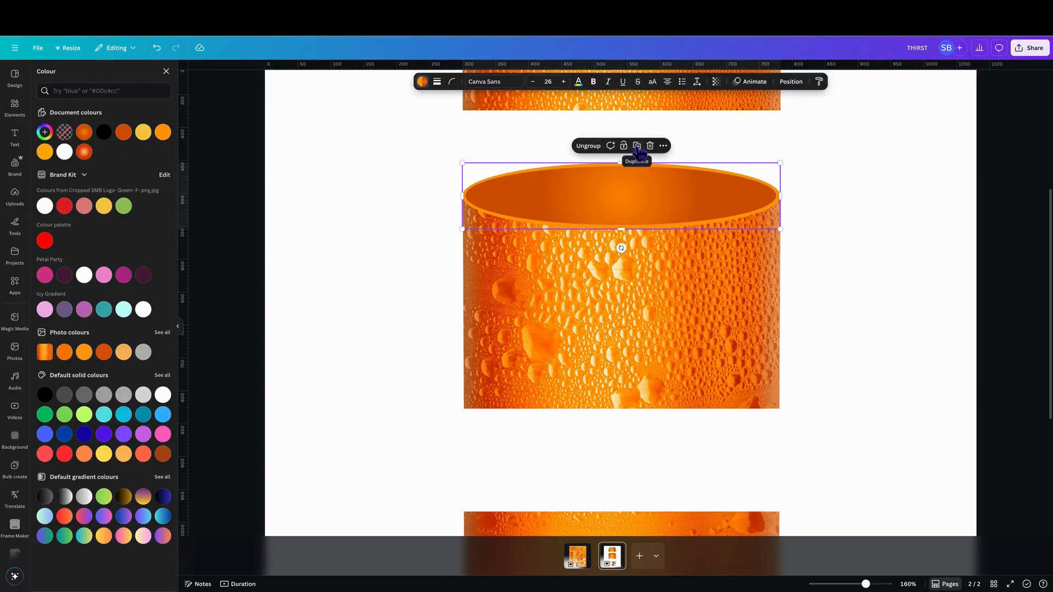
pyautogui.click(637, 146)
pyautogui.moveTo(594, 185); pyautogui.dragTo(590, 393)
pyautogui.click(853, 395)
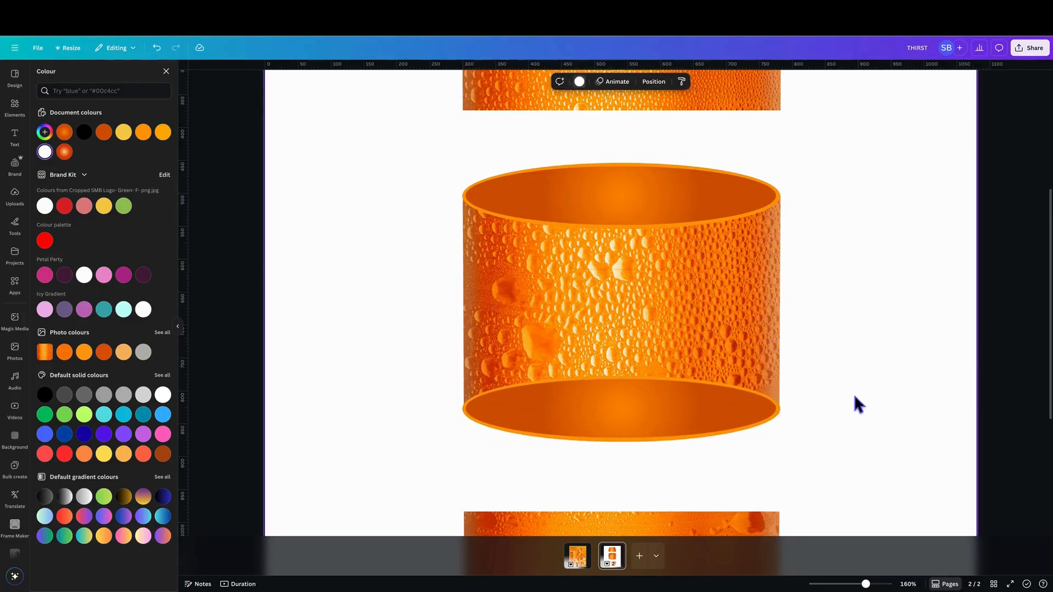
# - Shrink the middle piece's bottom oval group slightly and nudge it left to fit the can's width
pyautogui.click(520, 408)
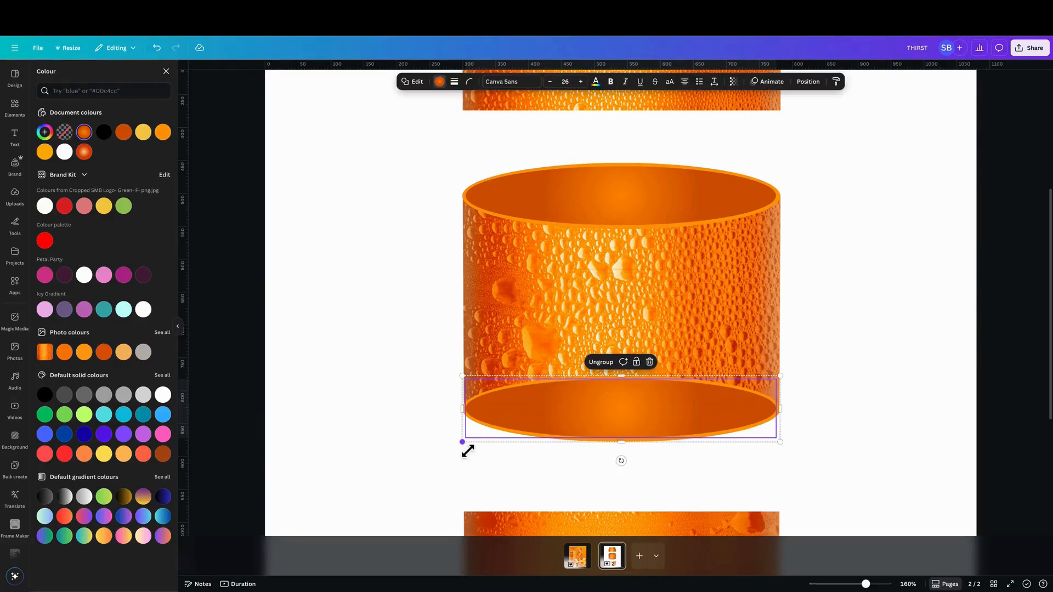
pyautogui.moveTo(469, 451); pyautogui.dragTo(473, 449)
pyautogui.click(864, 427)
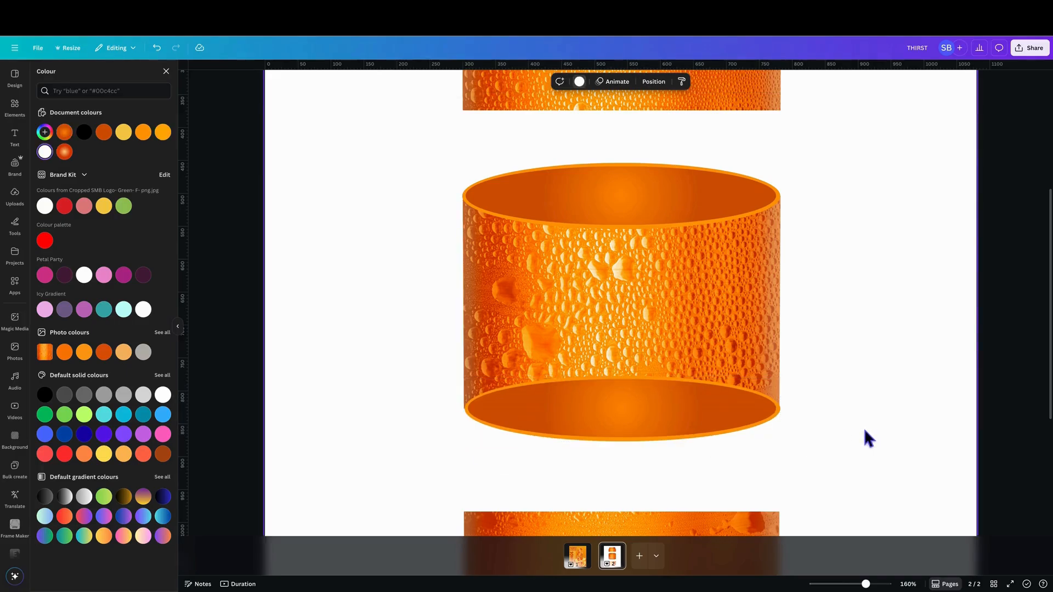
pyautogui.click(712, 416)
pyautogui.press('Left')
pyautogui.press('Left')
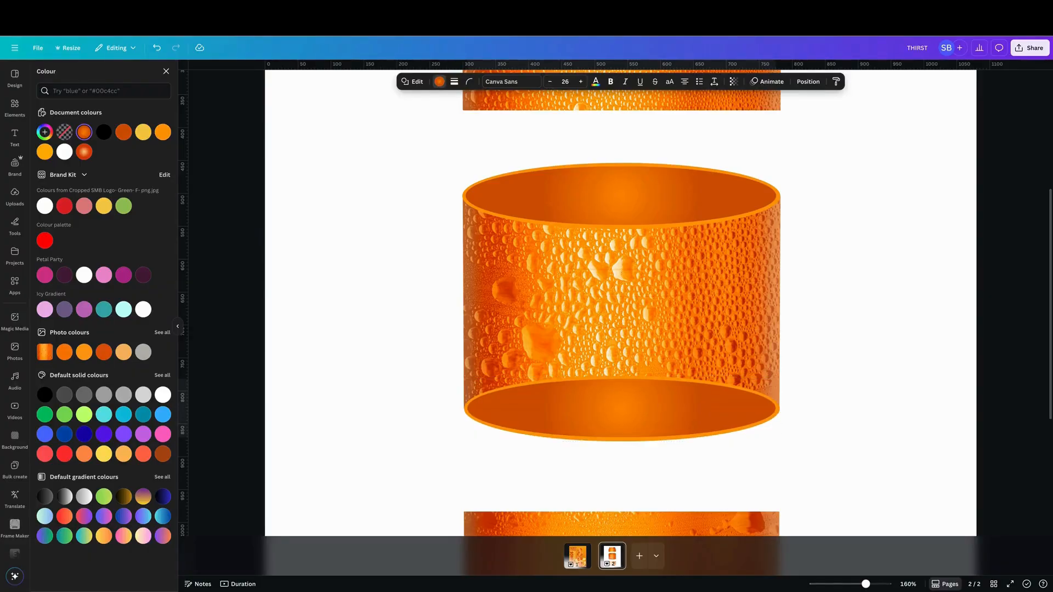
pyautogui.click(932, 375)
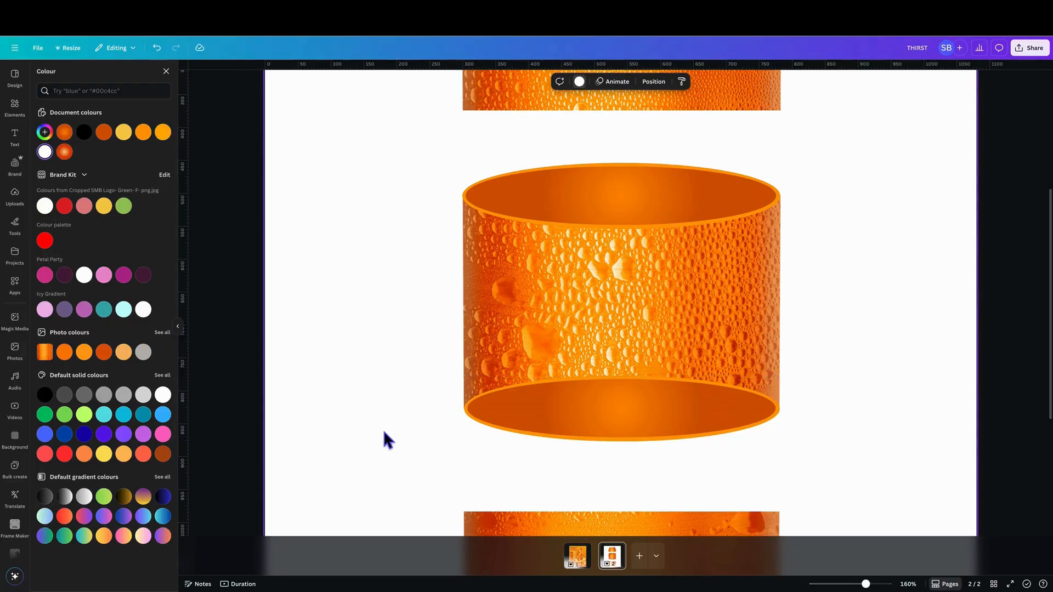
# - Fine-tune the size of the lower oval group so its left edge meets the middle piece's side
pyautogui.click(528, 412)
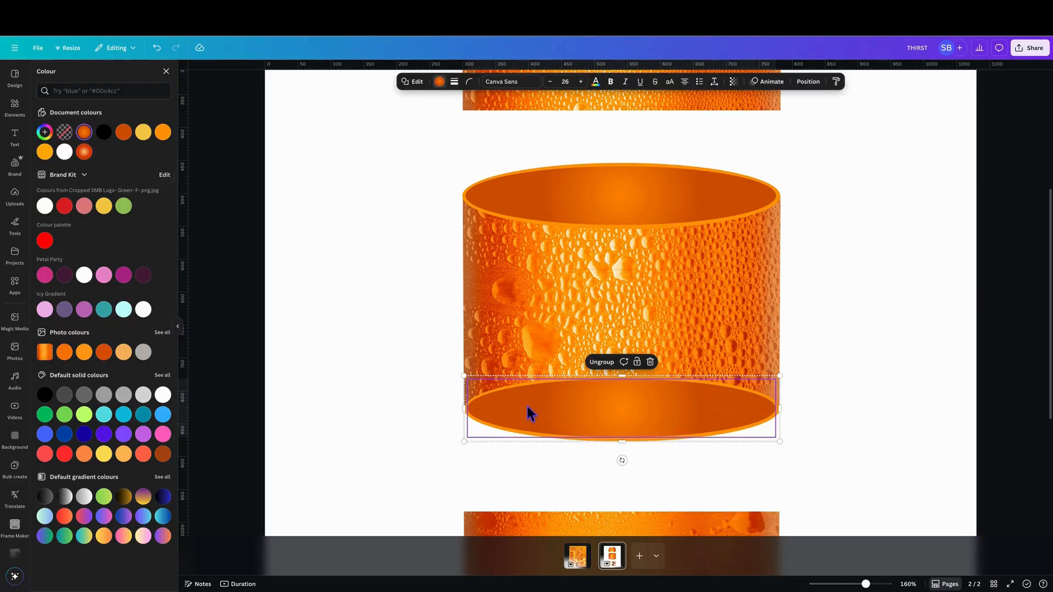
pyautogui.rightClick(465, 447)
pyautogui.press('Escape')
pyautogui.moveTo(470, 449); pyautogui.dragTo(471, 448)
pyautogui.click(426, 446)
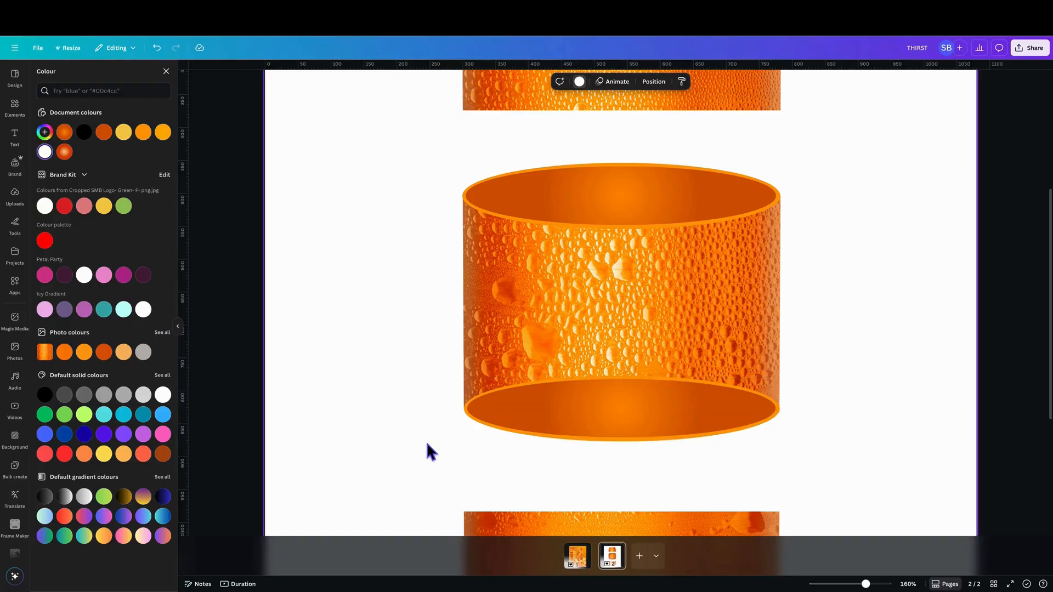
# - Duplicate the middle piece's top oval group and place the copy on the top edge of the lowest can piece
pyautogui.scroll(-3, 620, 421)
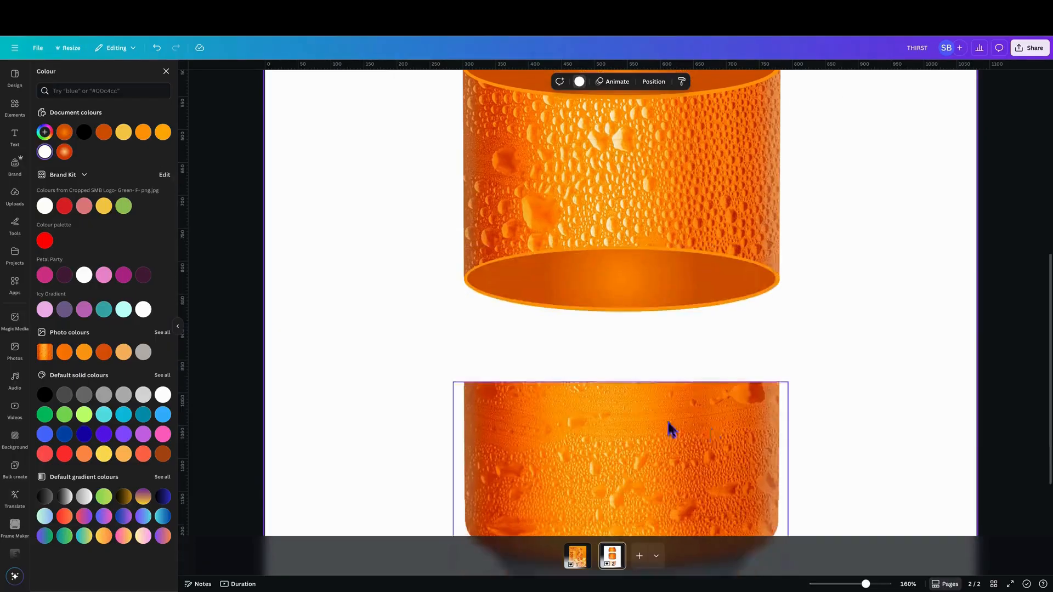
pyautogui.scroll(3, 685, 280)
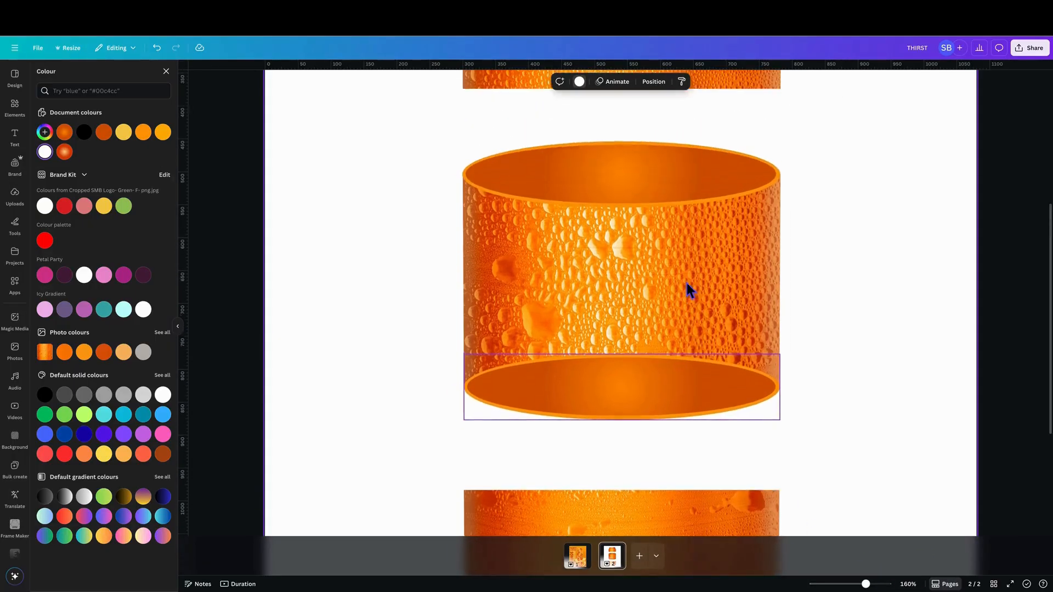
pyautogui.click(614, 181)
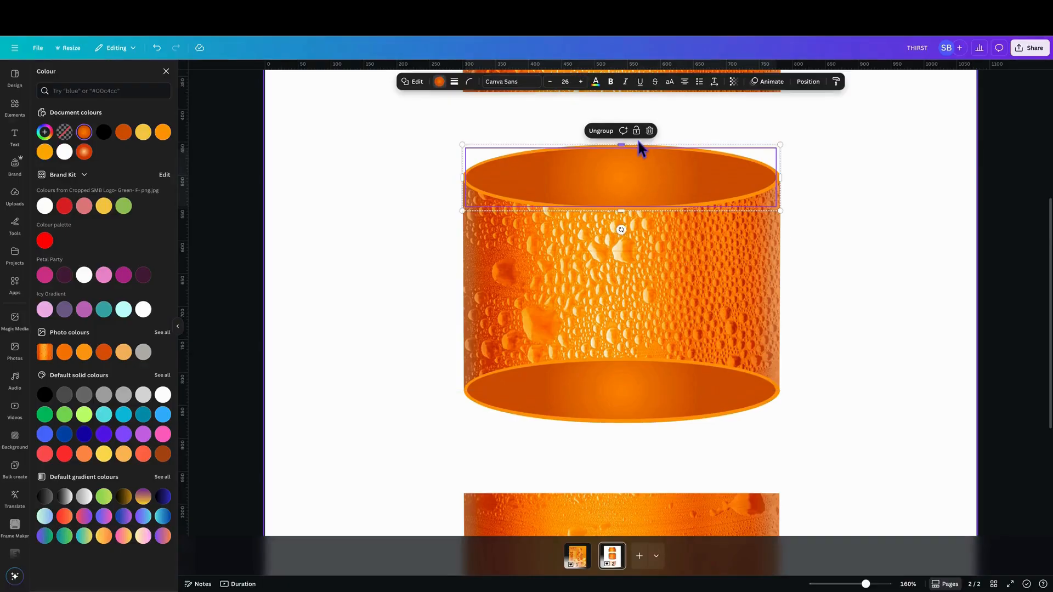
pyautogui.rightClick(595, 193)
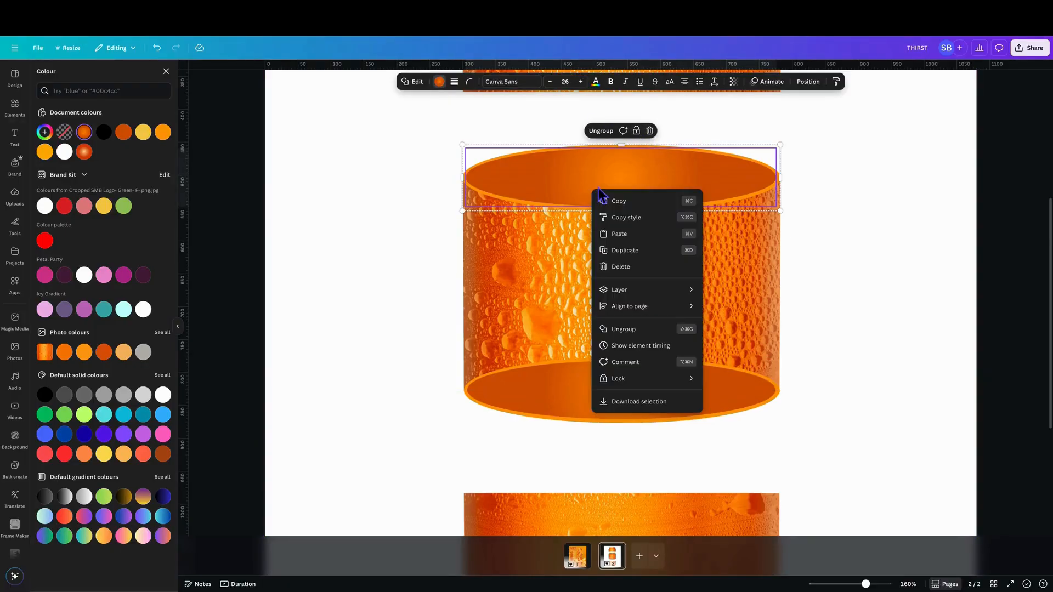
pyautogui.click(630, 251)
pyautogui.moveTo(618, 192); pyautogui.dragTo(606, 499)
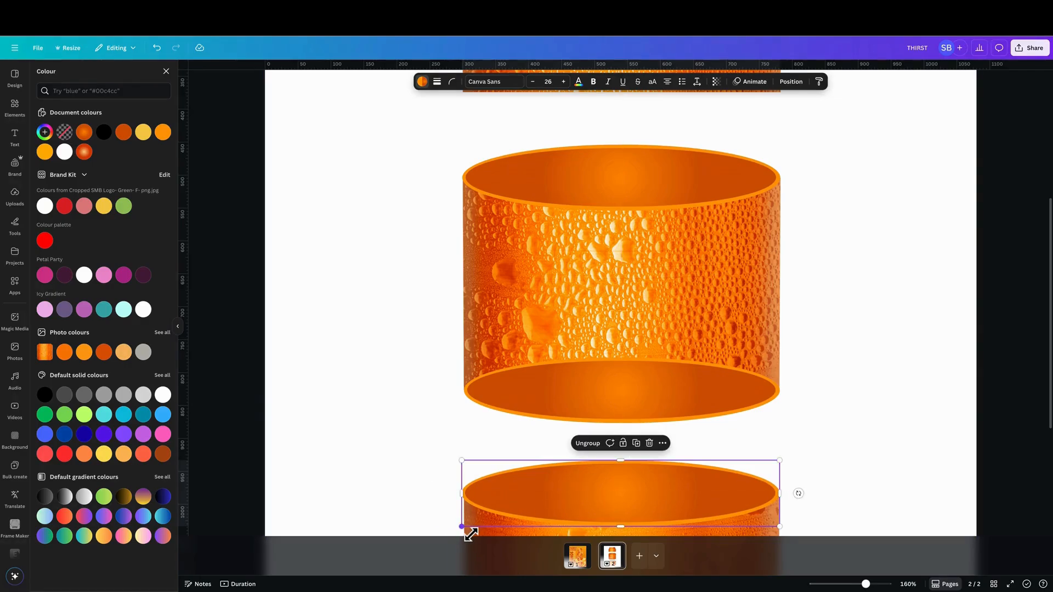
# - Shrink the oval group on the lowest piece slightly to line up with that piece's left side
pyautogui.moveTo(471, 534); pyautogui.dragTo(471, 531)
pyautogui.click(871, 479)
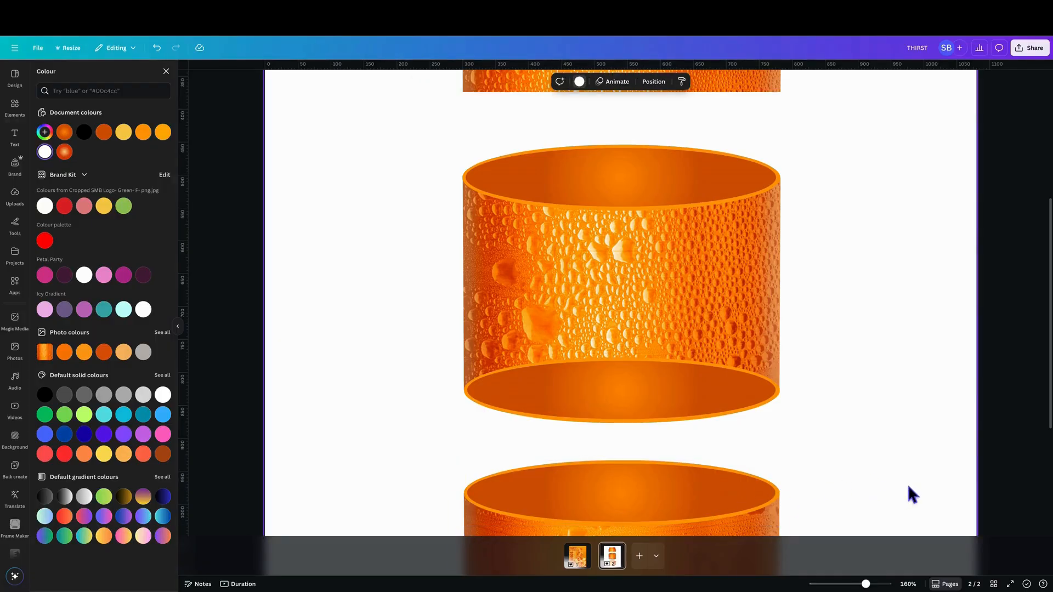
pyautogui.click(759, 506)
pyautogui.rightClick(781, 529)
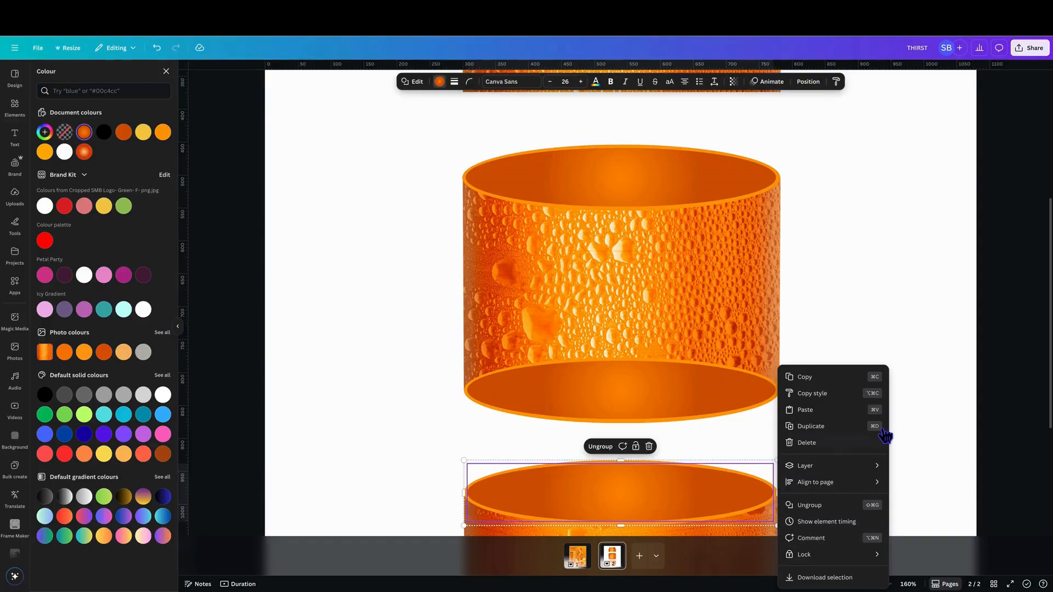
pyautogui.click(913, 439)
pyautogui.click(864, 460)
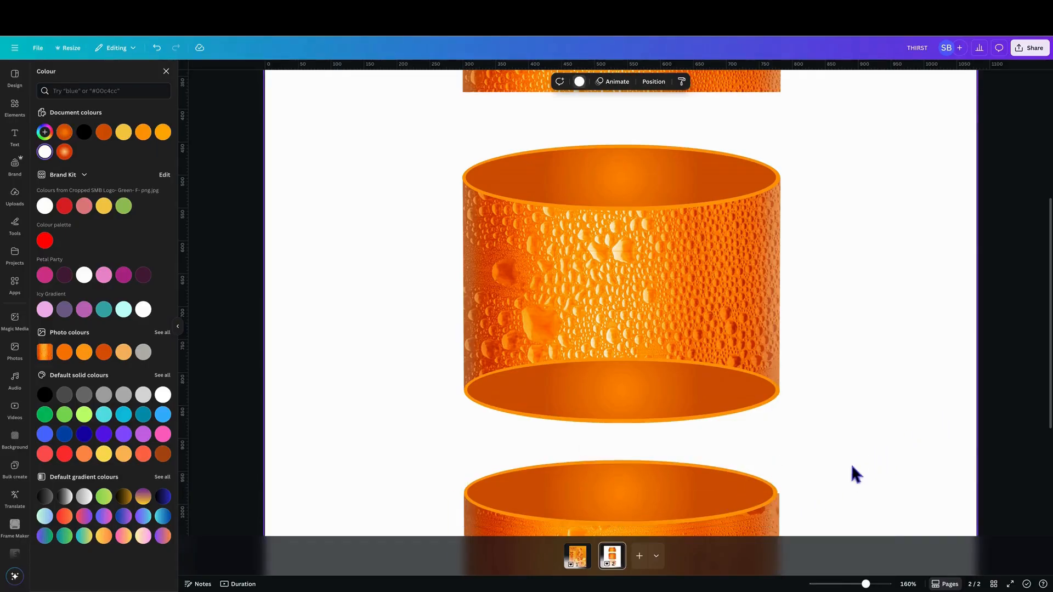
# - Adjust the lowest piece's oval group from its lower-right corner until it matches the piece's right side
pyautogui.click(757, 499)
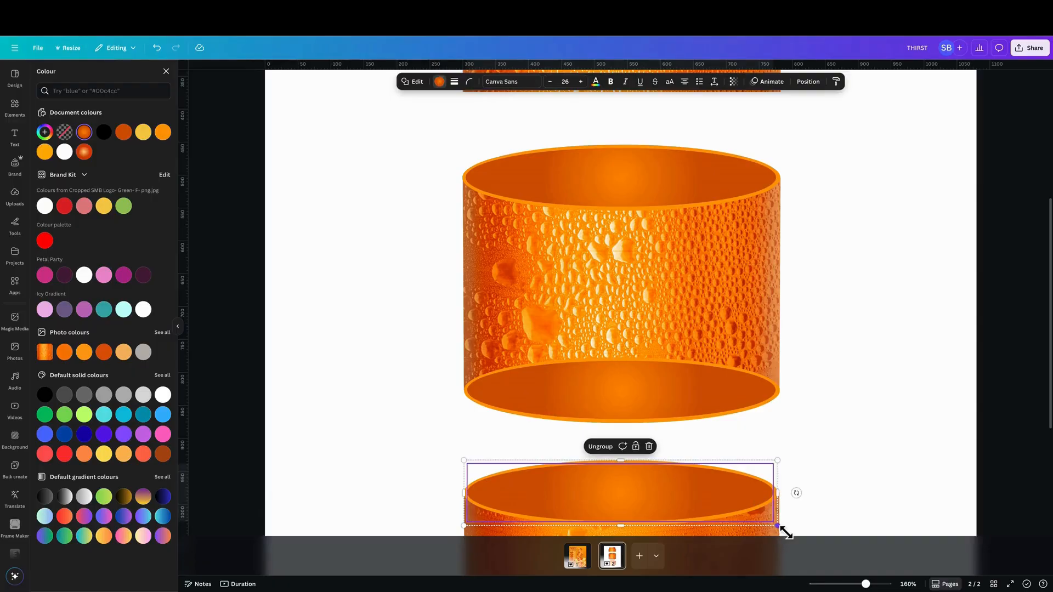
pyautogui.click(954, 466)
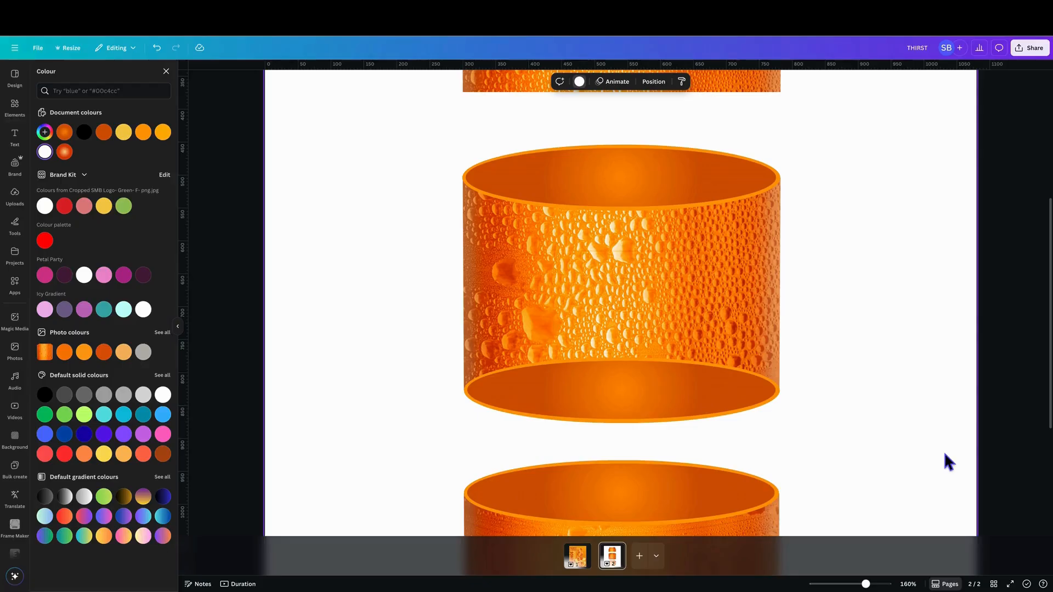
pyautogui.click(745, 492)
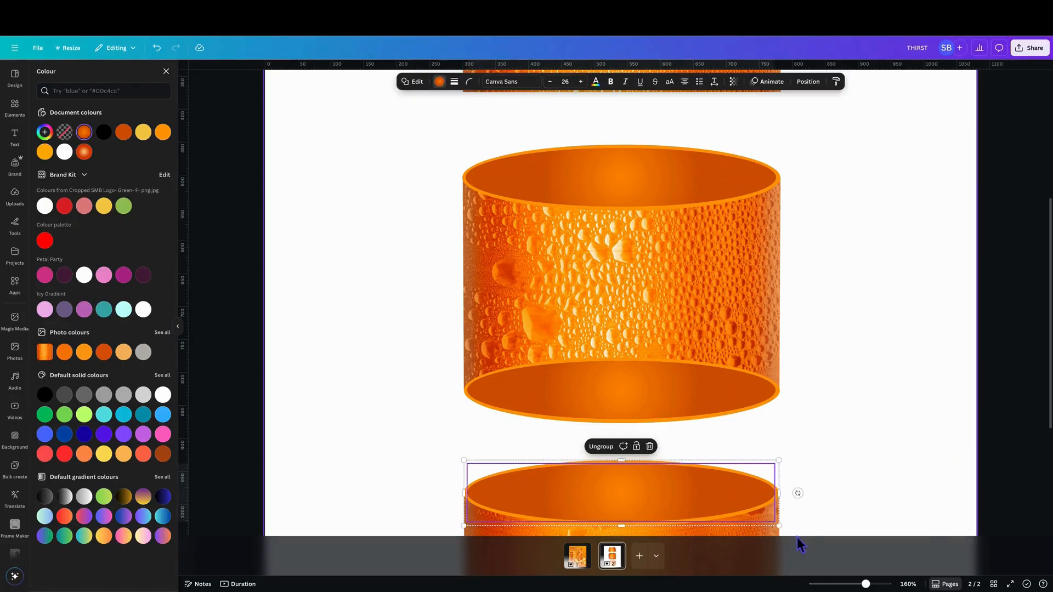
pyautogui.rightClick(781, 530)
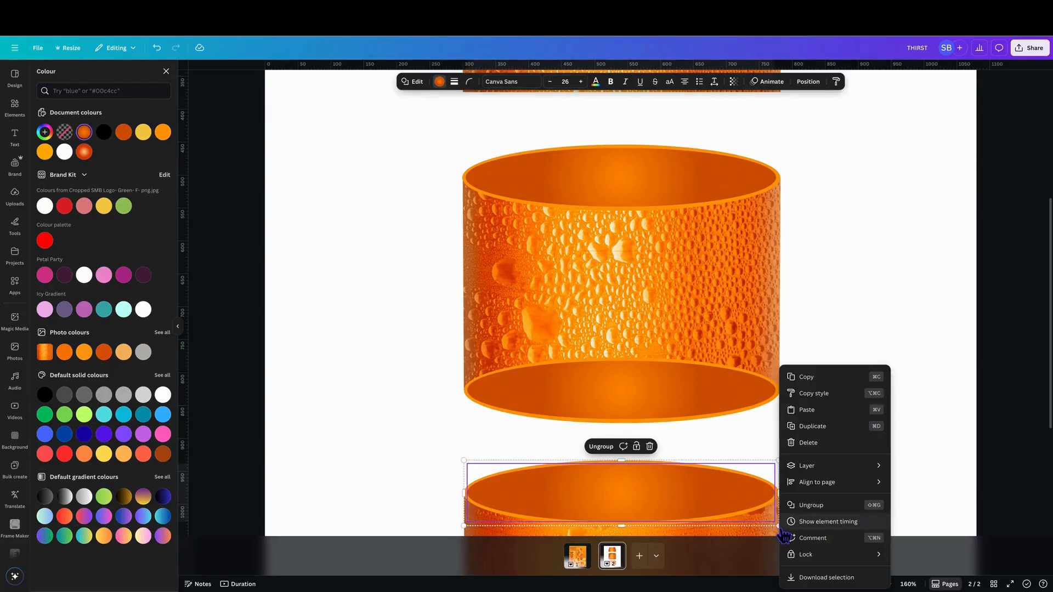
pyautogui.click(937, 492)
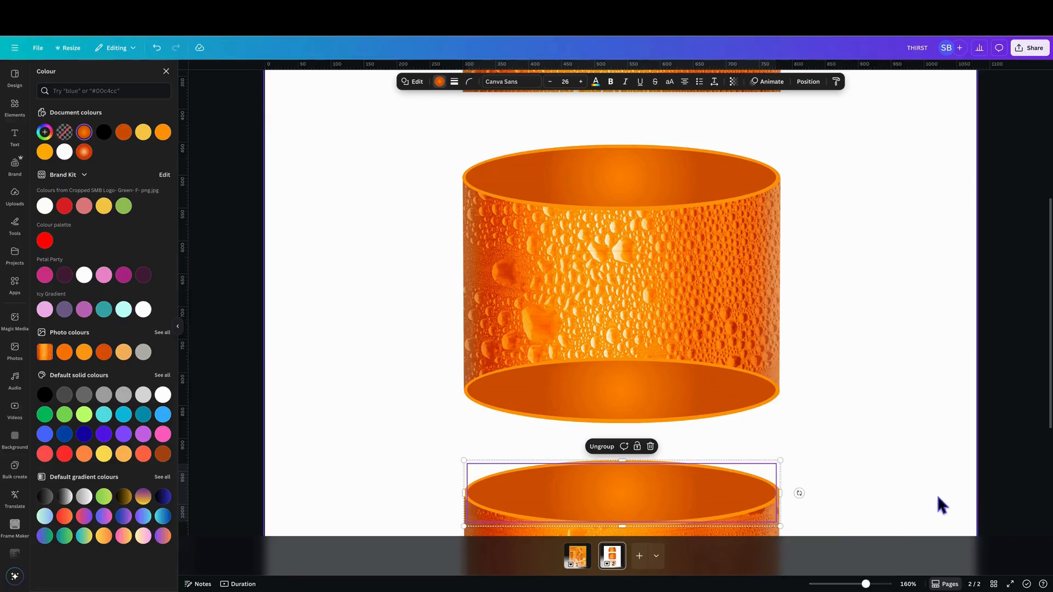
pyautogui.click(769, 513)
pyautogui.moveTo(789, 533); pyautogui.dragTo(785, 518)
pyautogui.click(885, 509)
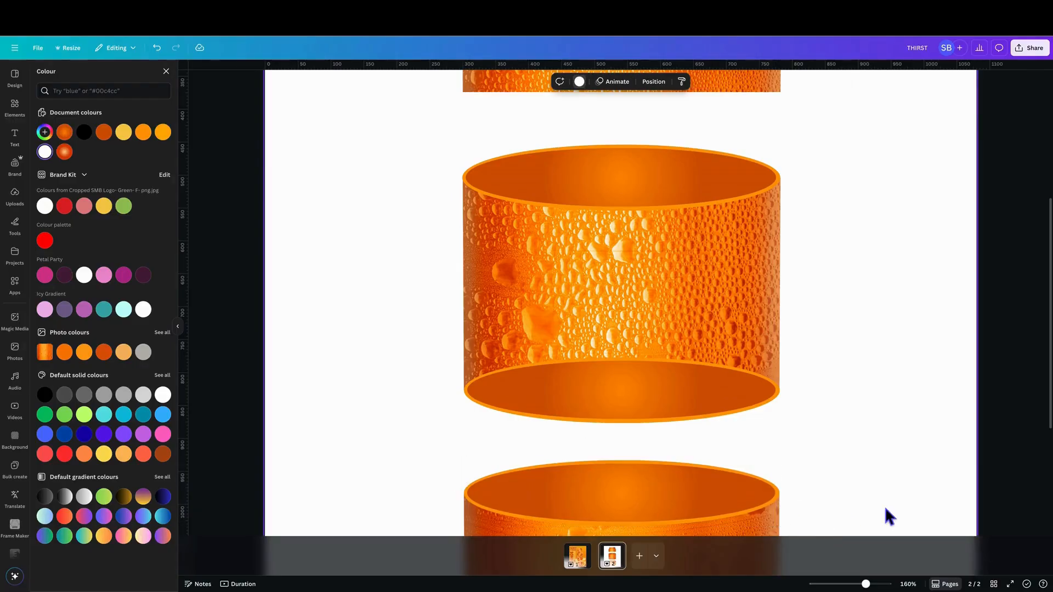
# - Duplicate the middle piece's top ovals and place the copy on the cut bottom edge of the uppermost can piece
pyautogui.scroll(5, 865, 436)
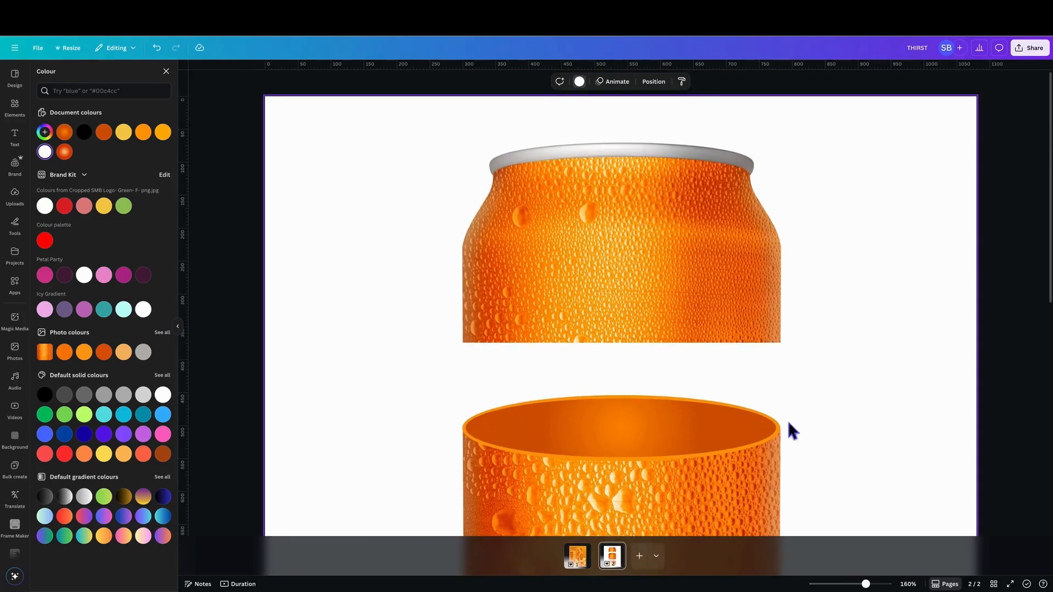
pyautogui.click(600, 440)
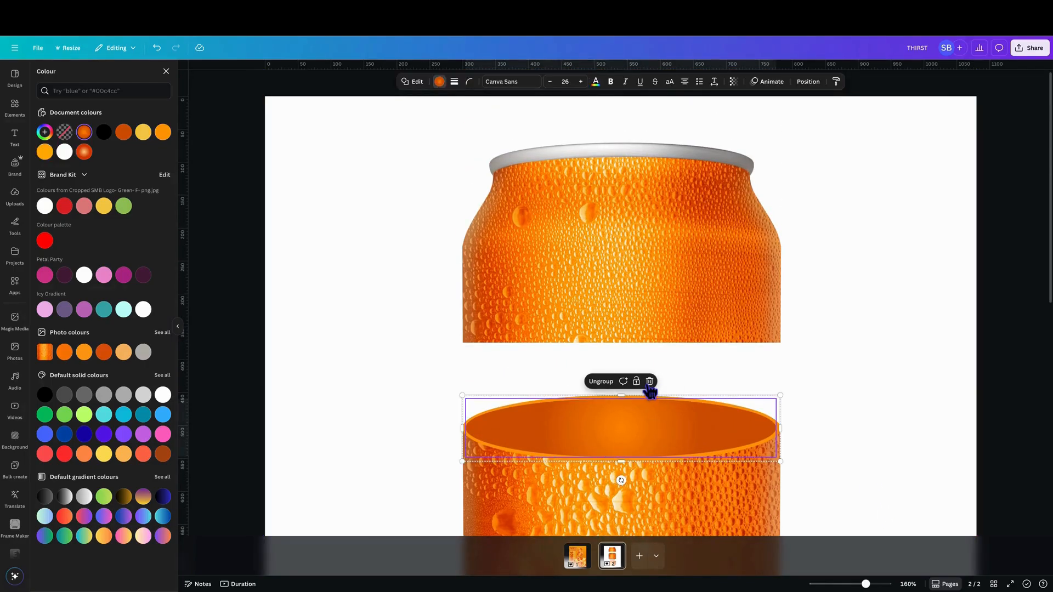
pyautogui.rightClick(582, 424)
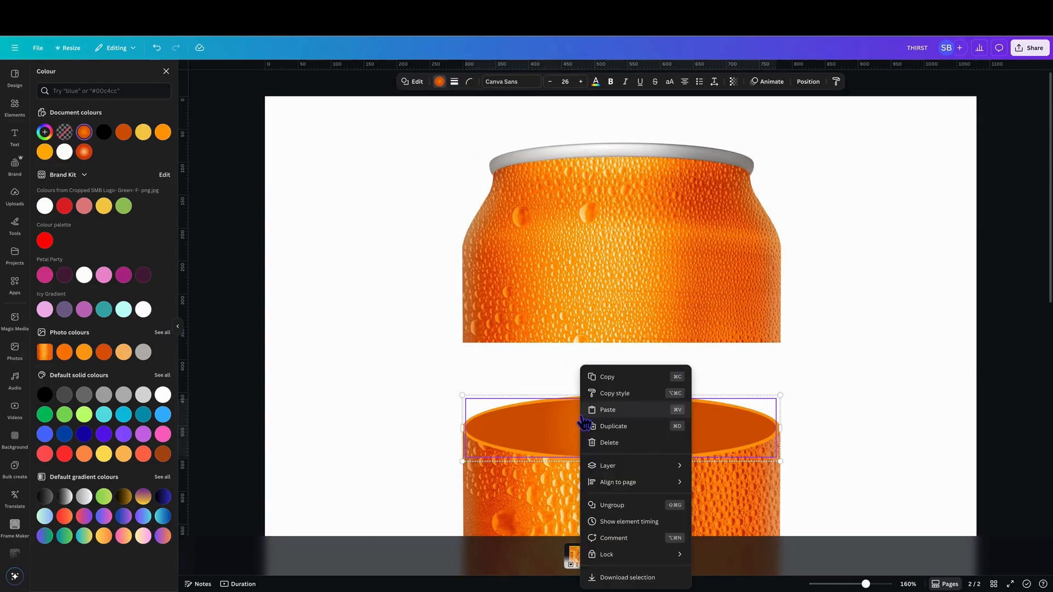
pyautogui.click(613, 426)
pyautogui.moveTo(633, 444); pyautogui.dragTo(627, 359)
pyautogui.click(850, 367)
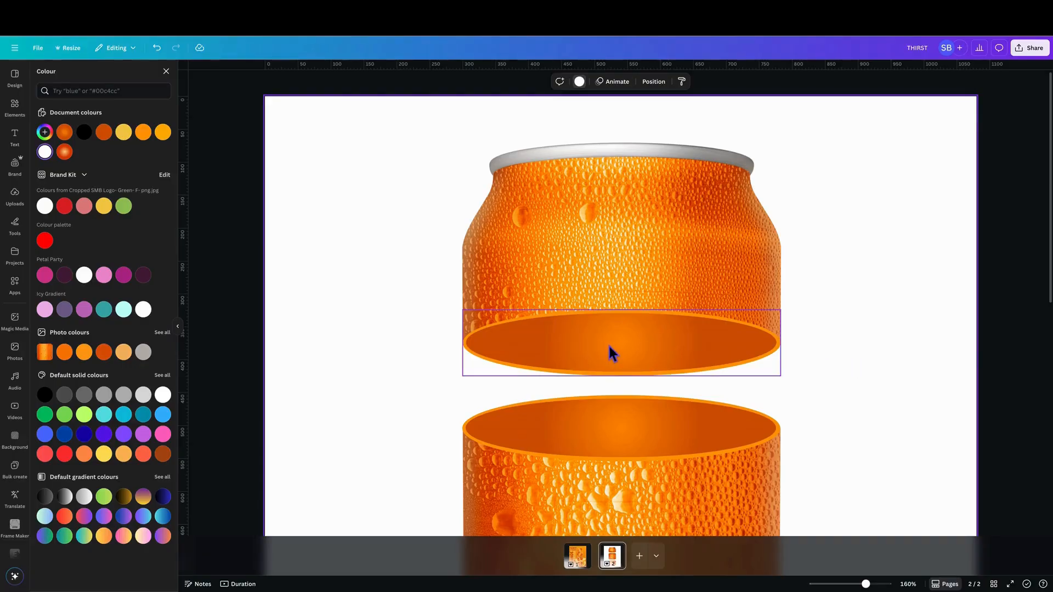
# - Ungroup the oval pairs at the bottom edges of the uppermost and middle can pieces
pyautogui.click(570, 343)
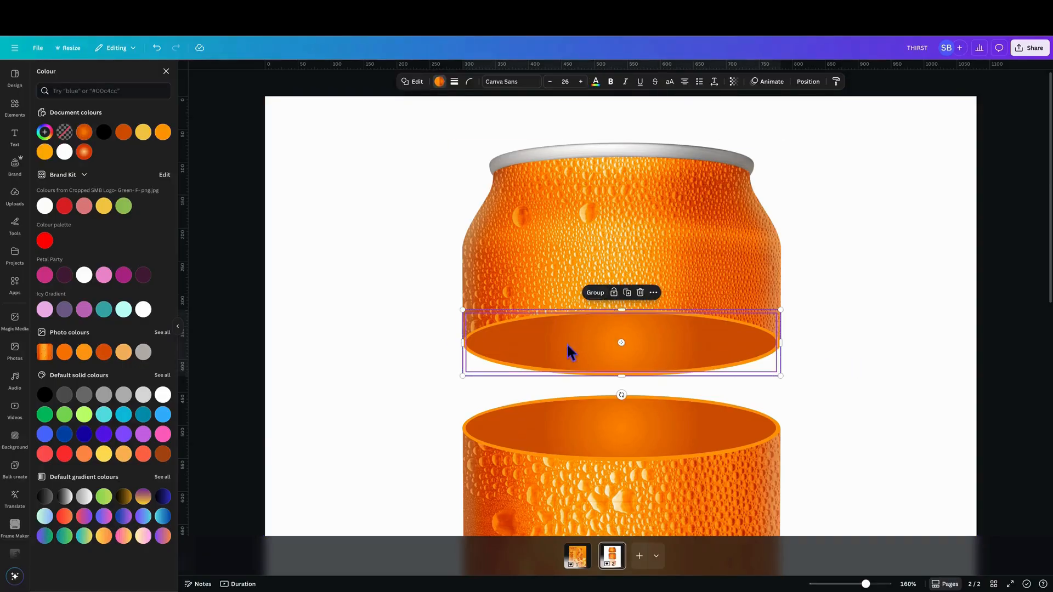
pyautogui.scroll(-3, 789, 428)
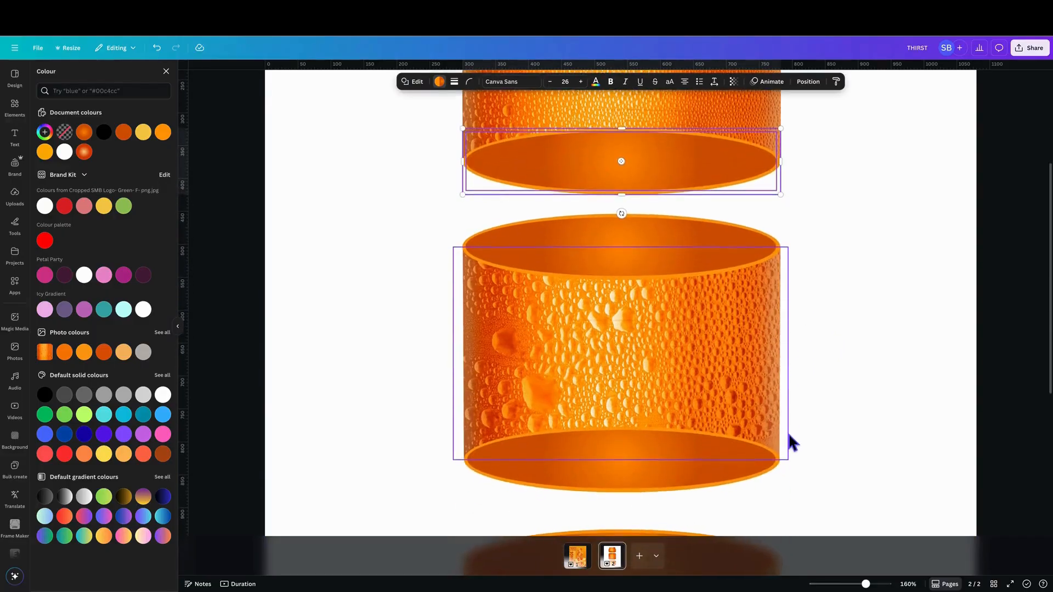
pyautogui.scroll(-1, 789, 435)
pyautogui.click(620, 391)
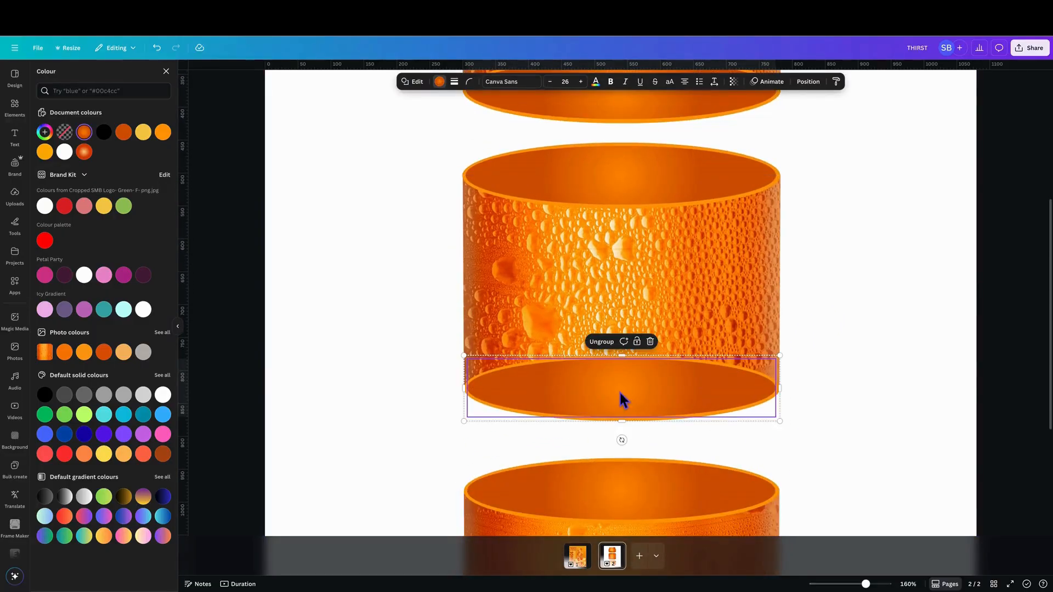
pyautogui.click(602, 342)
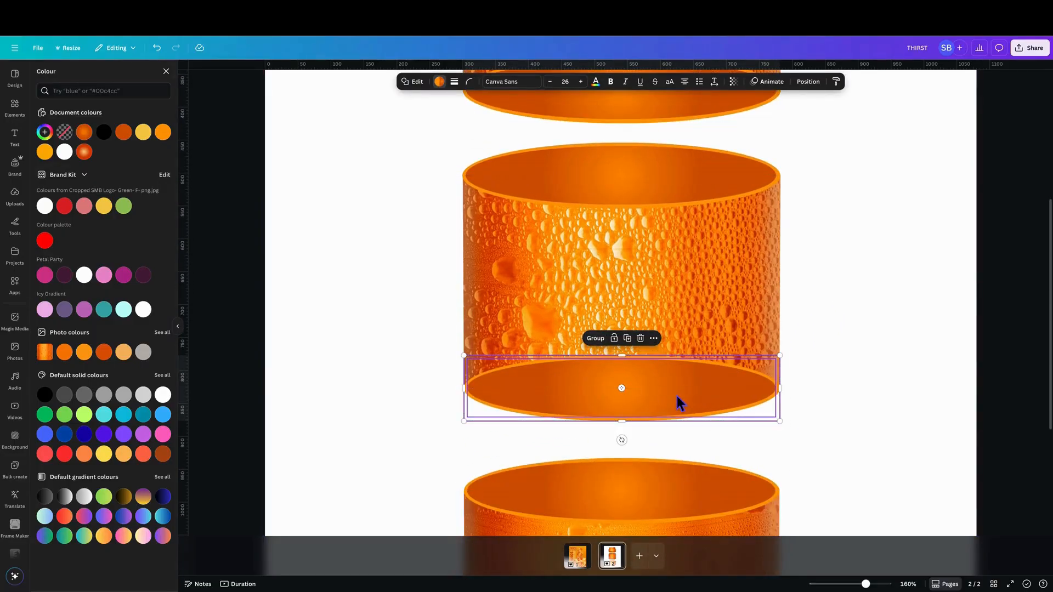
pyautogui.click(389, 393)
# - Show the layer list and delete the plain orange rim oval at the middle piece's bottom edge
pyautogui.rightClick(587, 402)
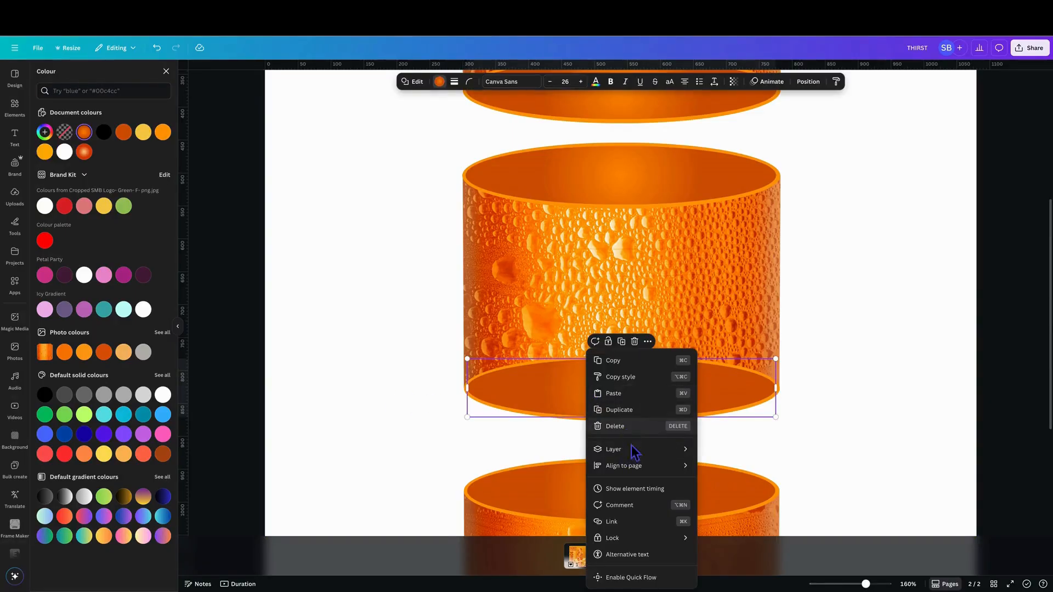
pyautogui.moveTo(631, 449)
pyautogui.click(738, 522)
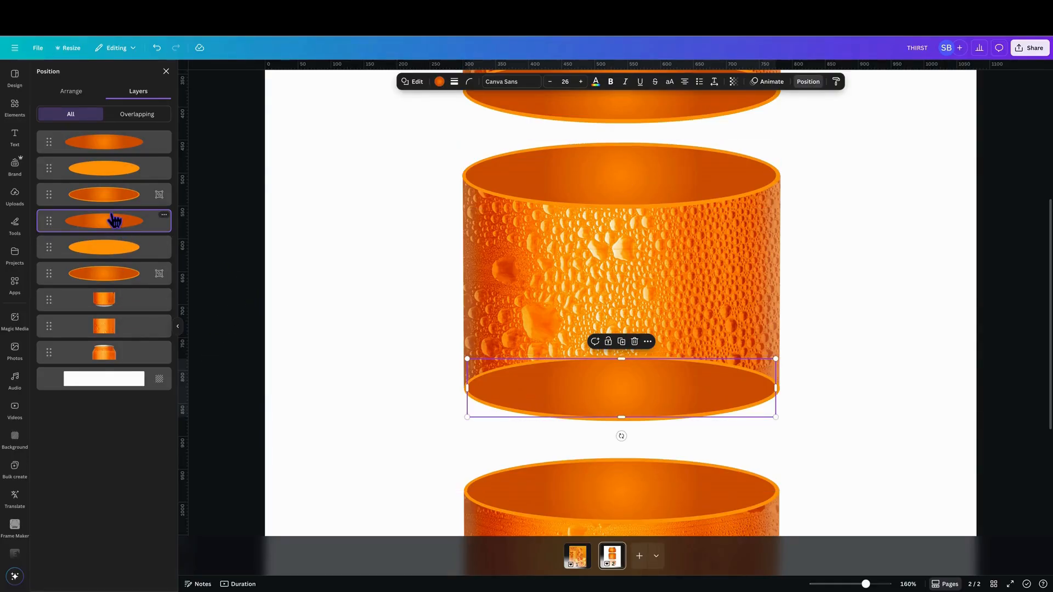
pyautogui.click(114, 249)
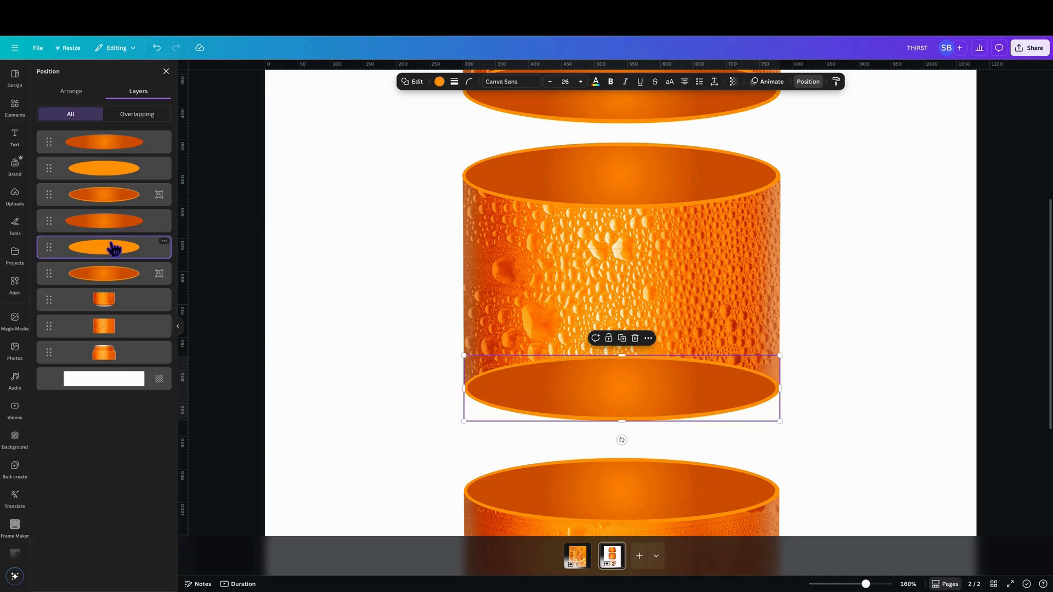
pyautogui.press('Delete')
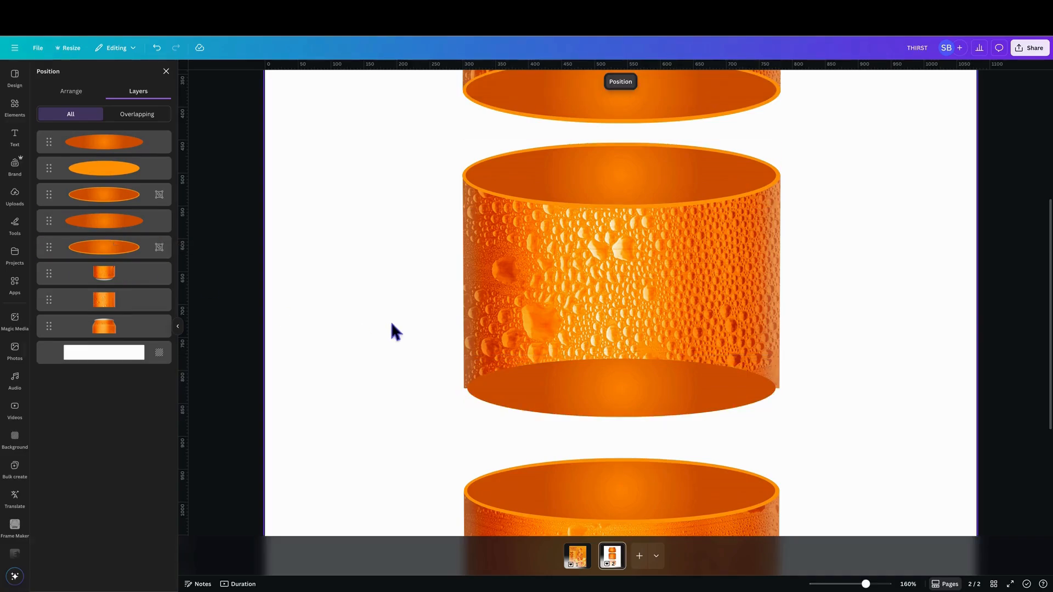
# - Widen the gradient oval at the middle piece's bottom edge until it meets both sides of the can
pyautogui.click(574, 395)
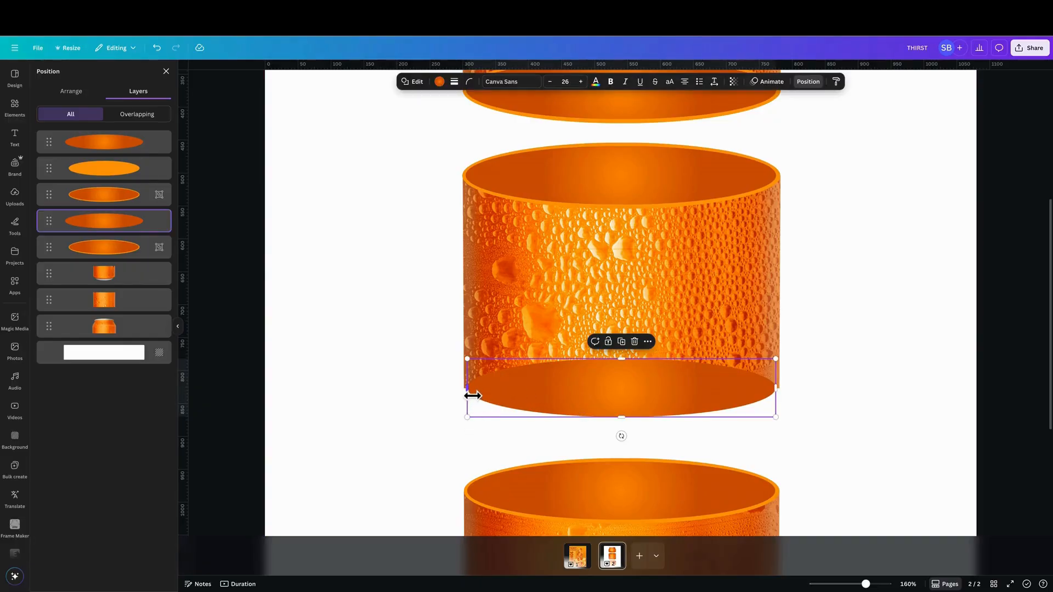
pyautogui.moveTo(472, 395); pyautogui.dragTo(470, 397)
pyautogui.click(429, 409)
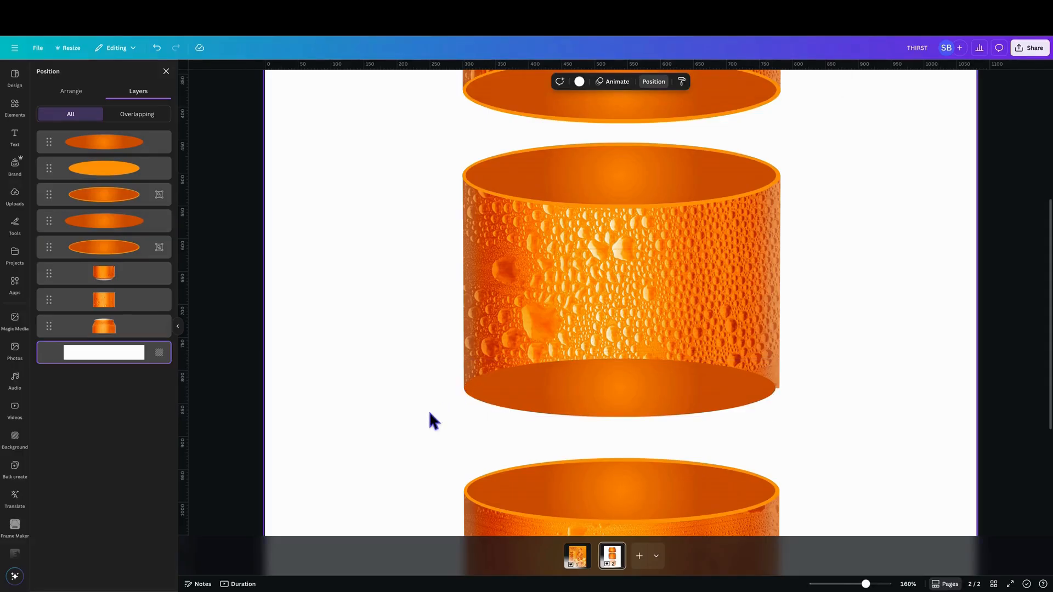
pyautogui.click(746, 396)
pyautogui.rightClick(781, 394)
pyautogui.moveTo(780, 394); pyautogui.dragTo(782, 394)
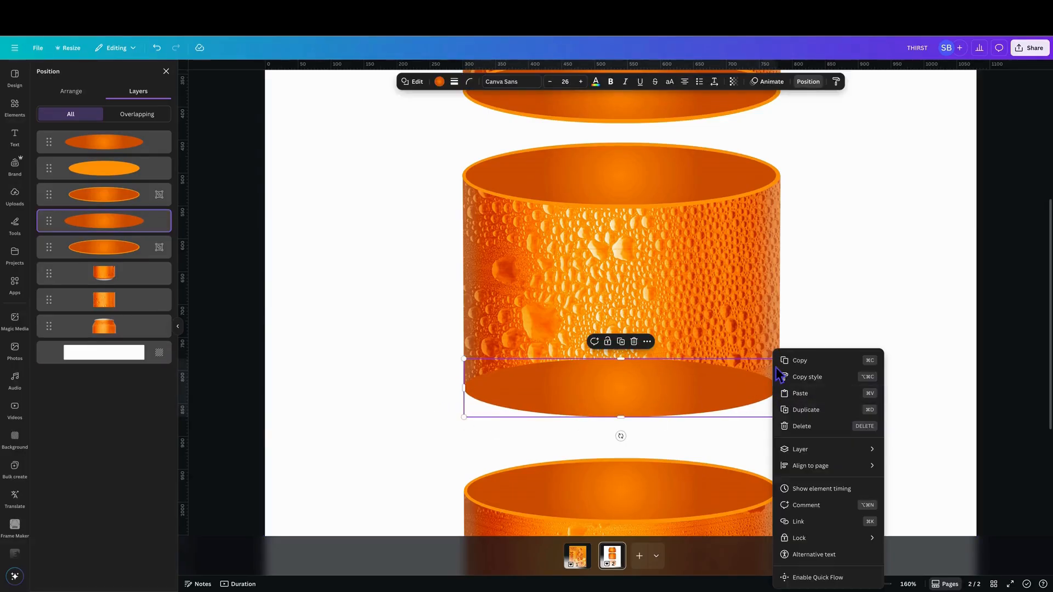
pyautogui.click(807, 322)
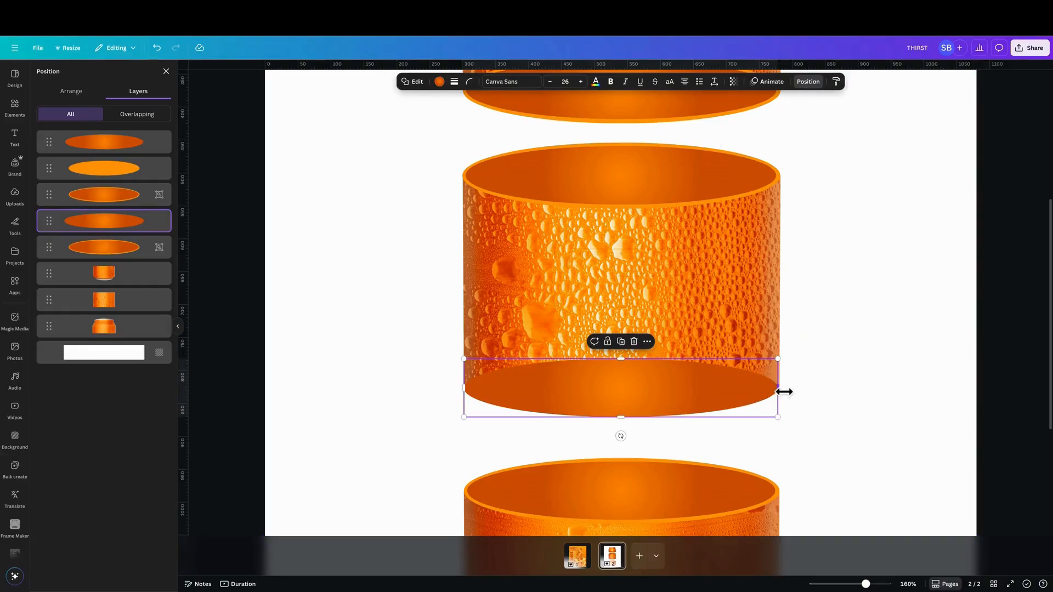
pyautogui.moveTo(785, 392); pyautogui.dragTo(788, 393)
pyautogui.click(883, 388)
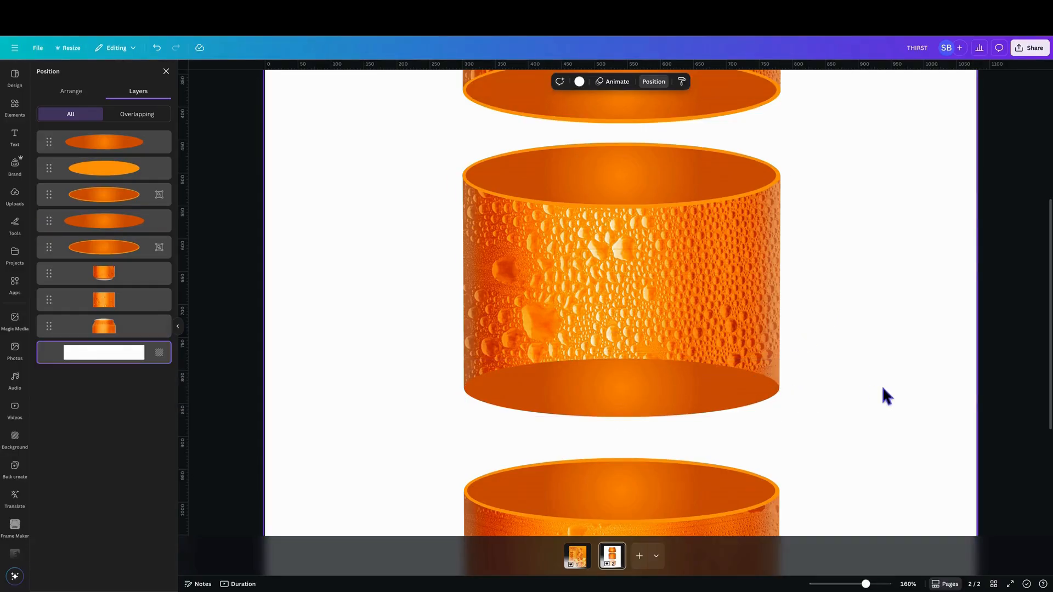
pyautogui.click(771, 374)
# - Delete the plain orange rim oval at the bottom edge of the uppermost can piece
pyautogui.scroll(3, 768, 370)
pyautogui.click(585, 241)
pyautogui.click(585, 242)
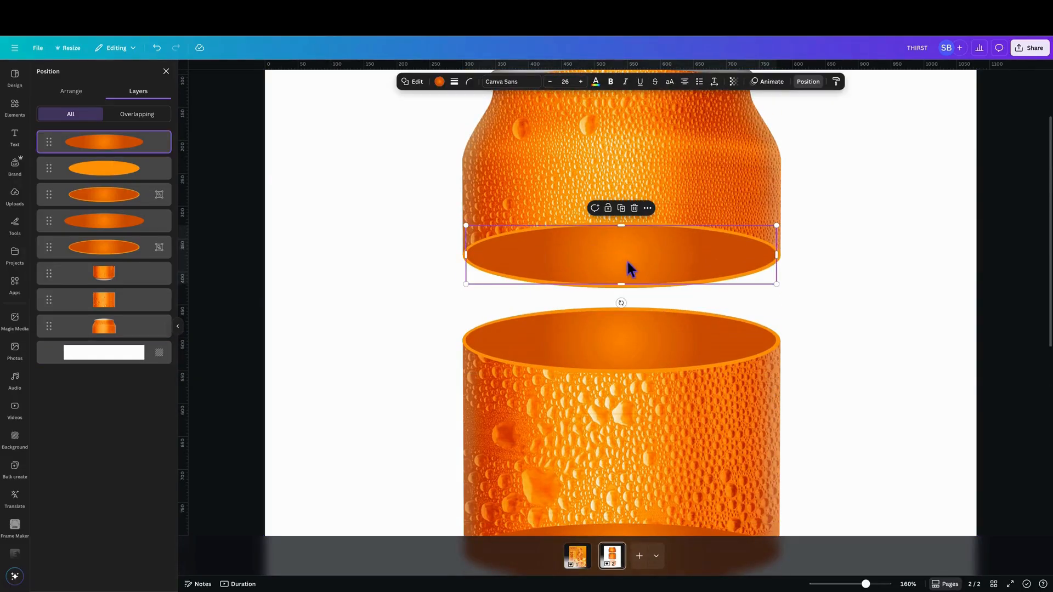
pyautogui.click(121, 173)
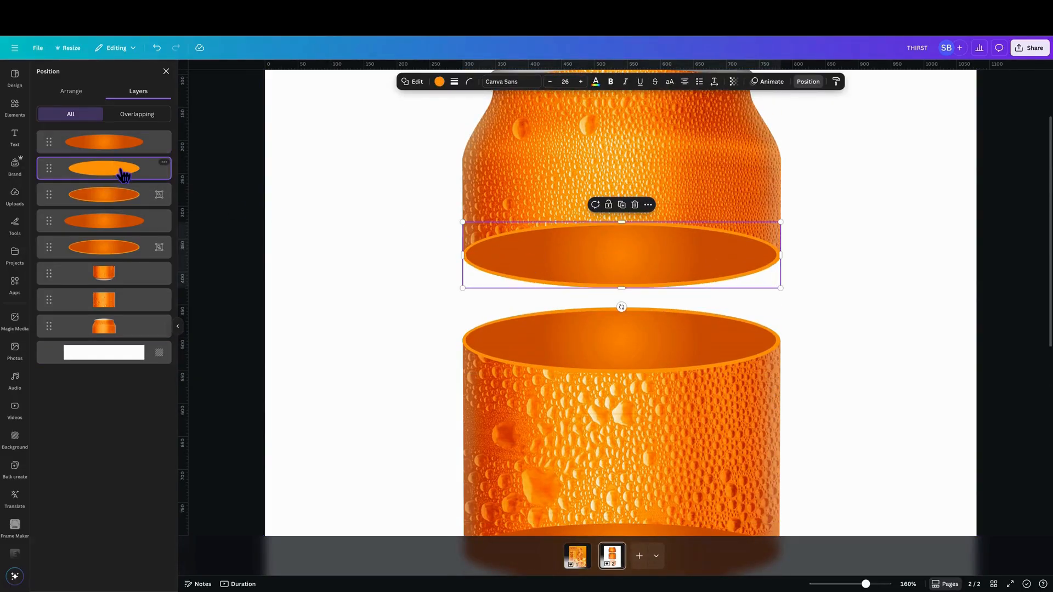
pyautogui.press('Delete')
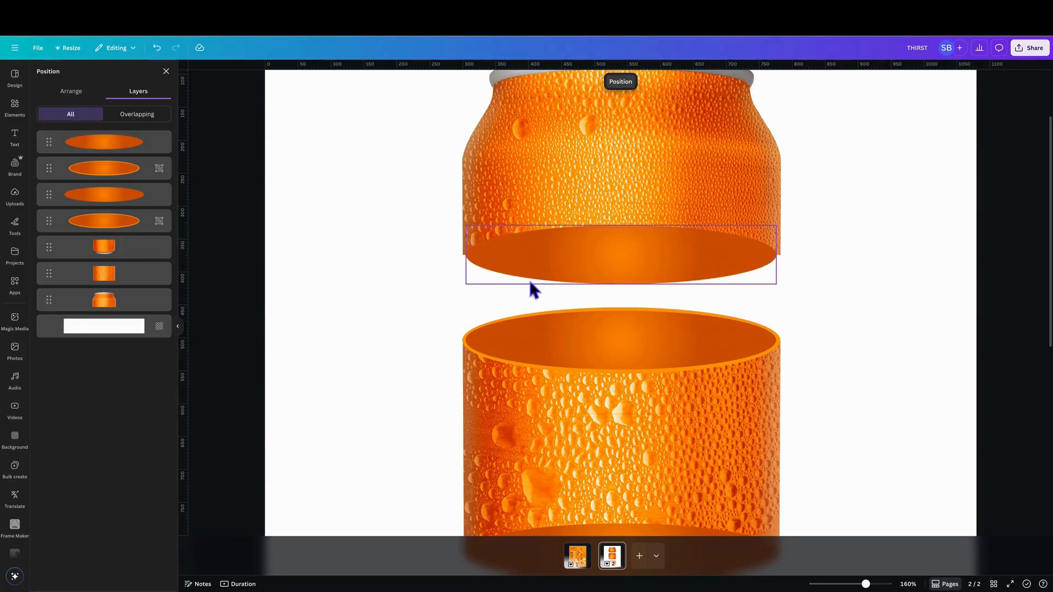
# - Stretch the gradient oval under the uppermost piece until its ends line up with both can sides
pyautogui.click(557, 266)
pyautogui.rightClick(470, 257)
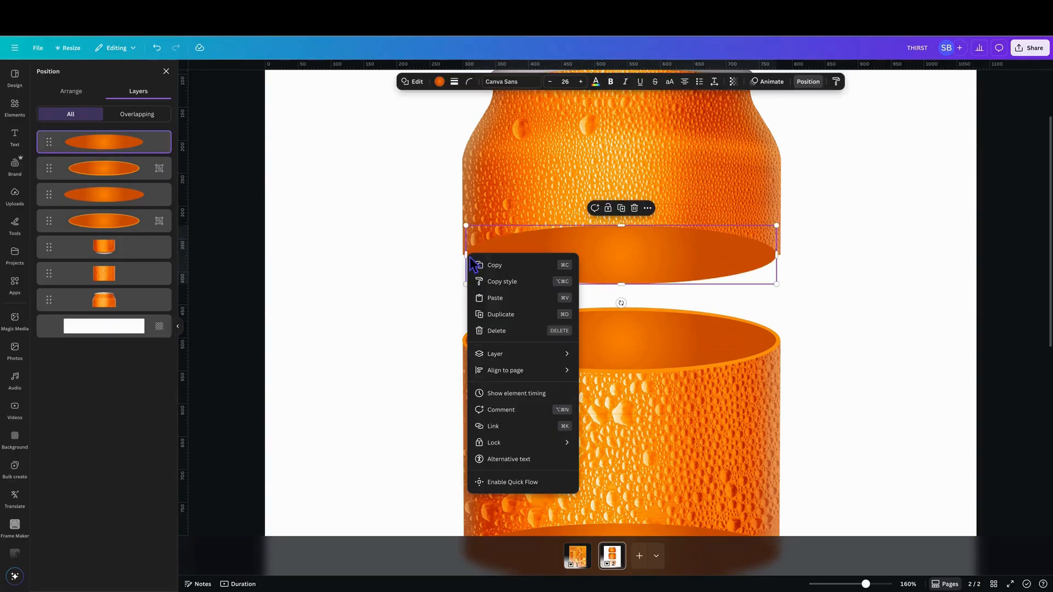
pyautogui.click(381, 255)
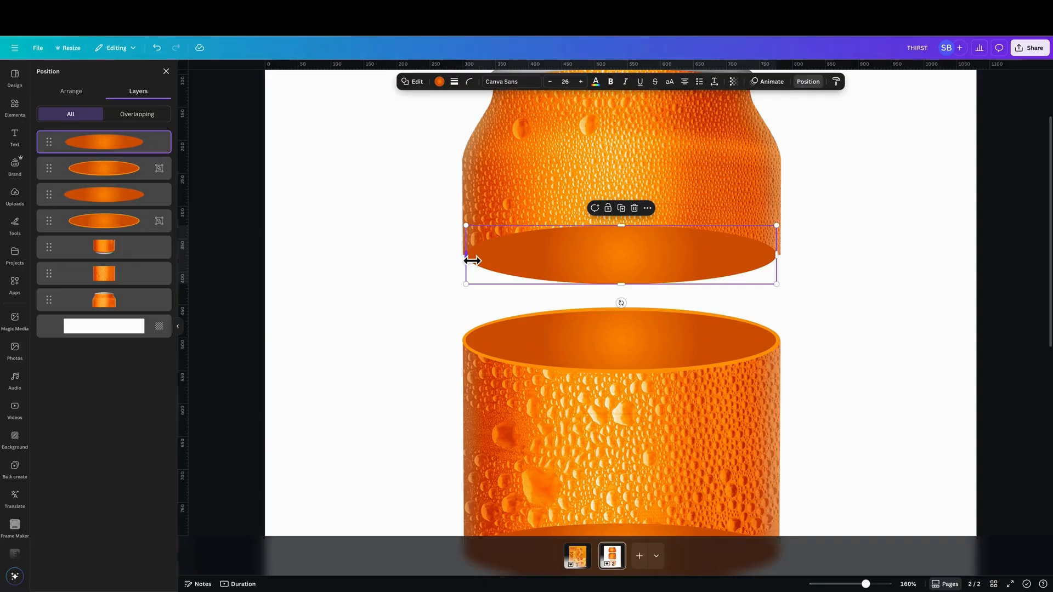
pyautogui.moveTo(472, 261); pyautogui.dragTo(469, 263)
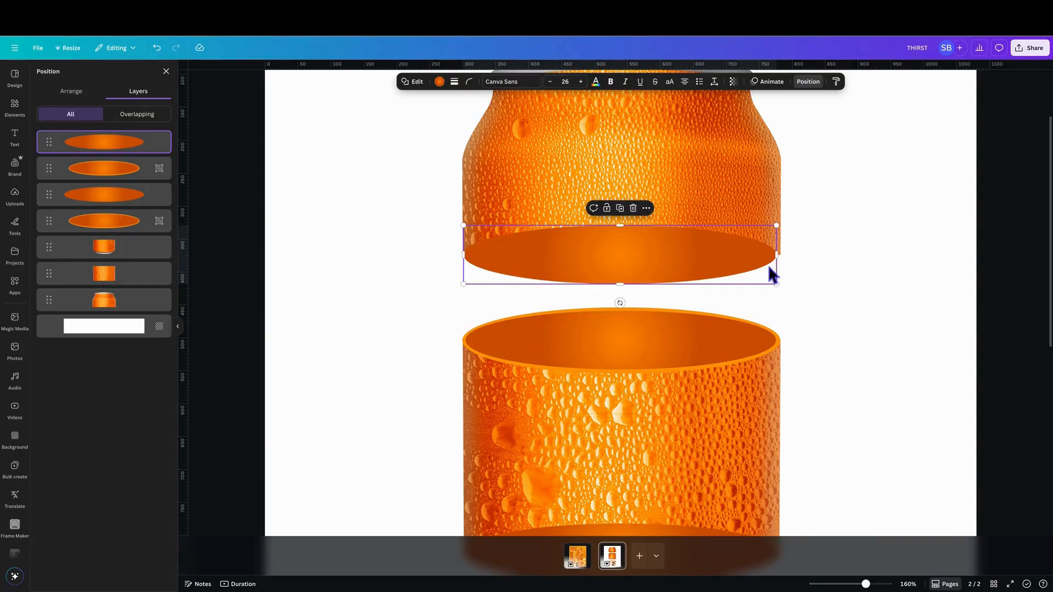
pyautogui.click(844, 262)
pyautogui.click(698, 266)
pyautogui.moveTo(782, 264); pyautogui.dragTo(786, 264)
pyautogui.click(854, 275)
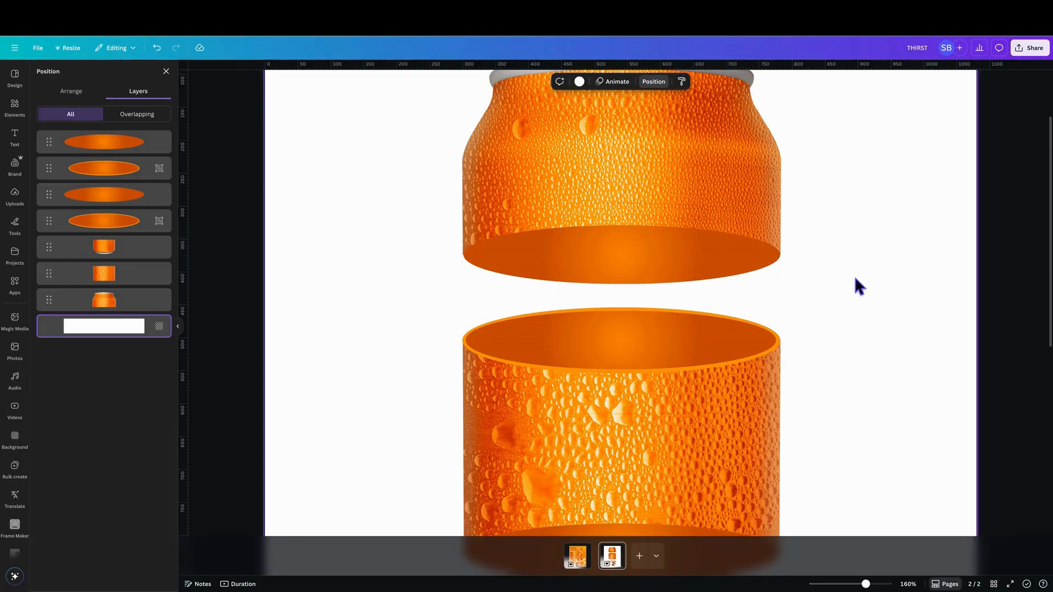
pyautogui.click(545, 270)
pyautogui.moveTo(469, 261); pyautogui.dragTo(470, 261)
pyautogui.click(421, 282)
# - Move the uppermost piece's bottom oval down the layer order to just above the background, behind the can
pyautogui.click(692, 246)
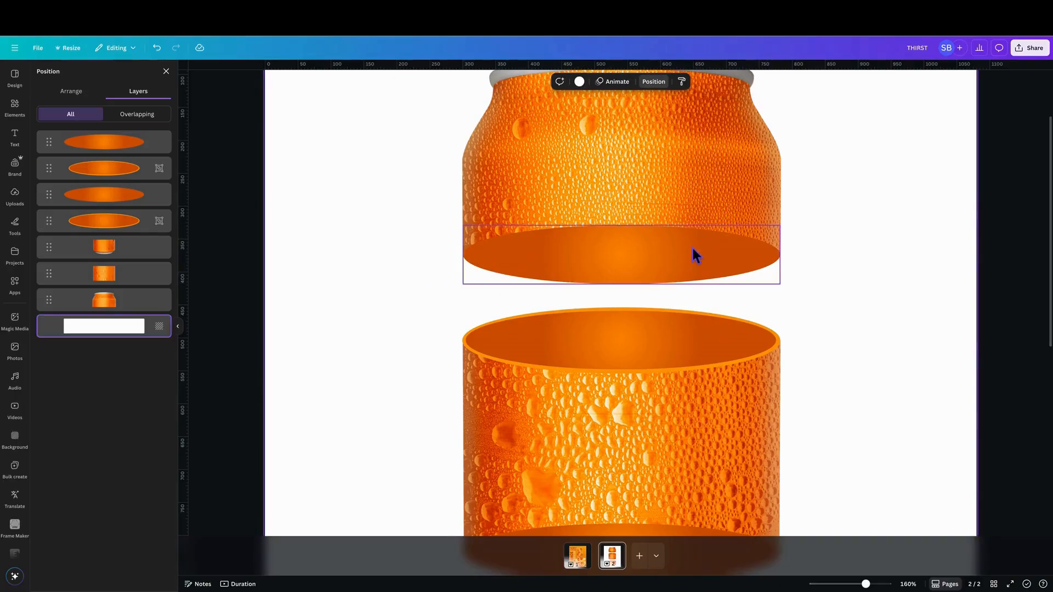
pyautogui.rightClick(684, 246)
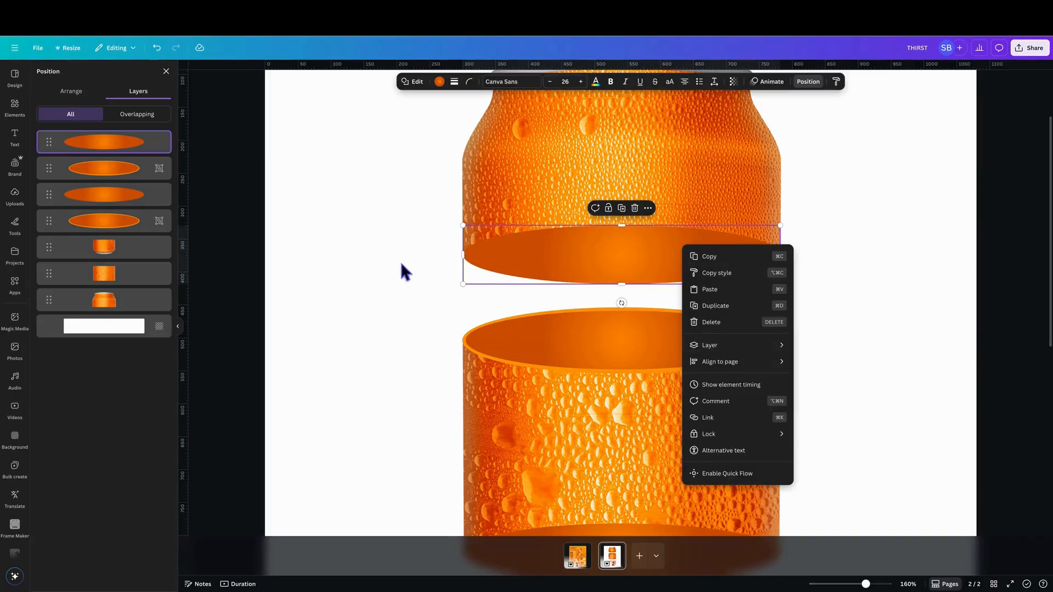
pyautogui.click(135, 144)
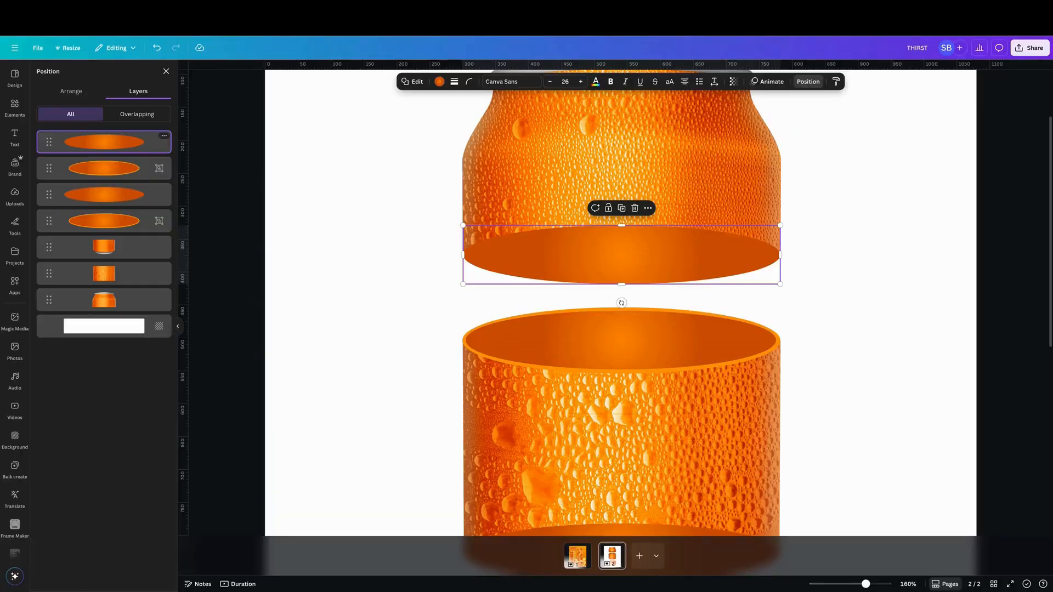
pyautogui.moveTo(129, 142); pyautogui.dragTo(156, 313)
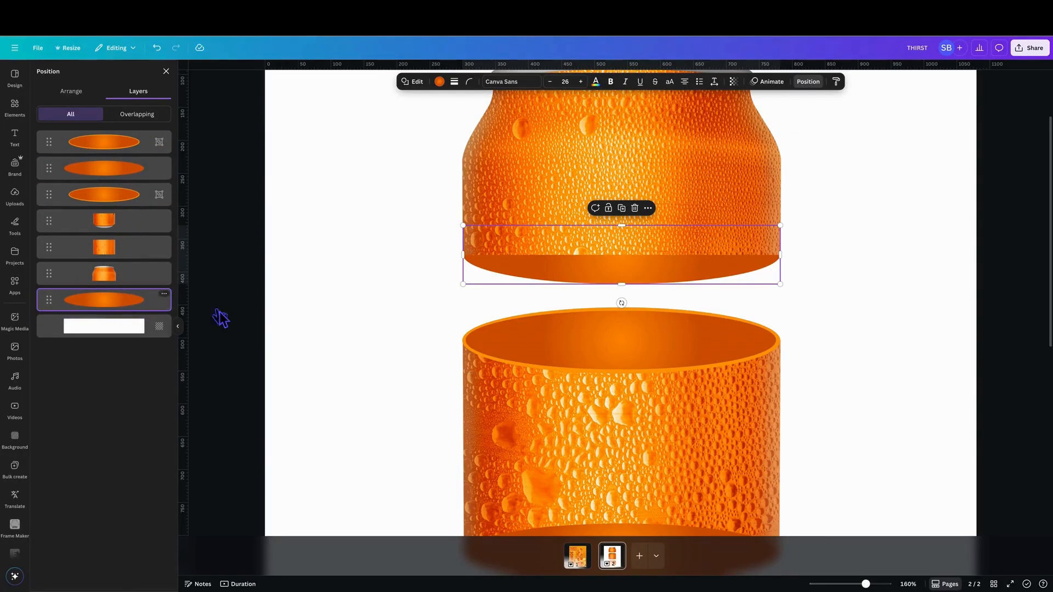
pyautogui.click(946, 262)
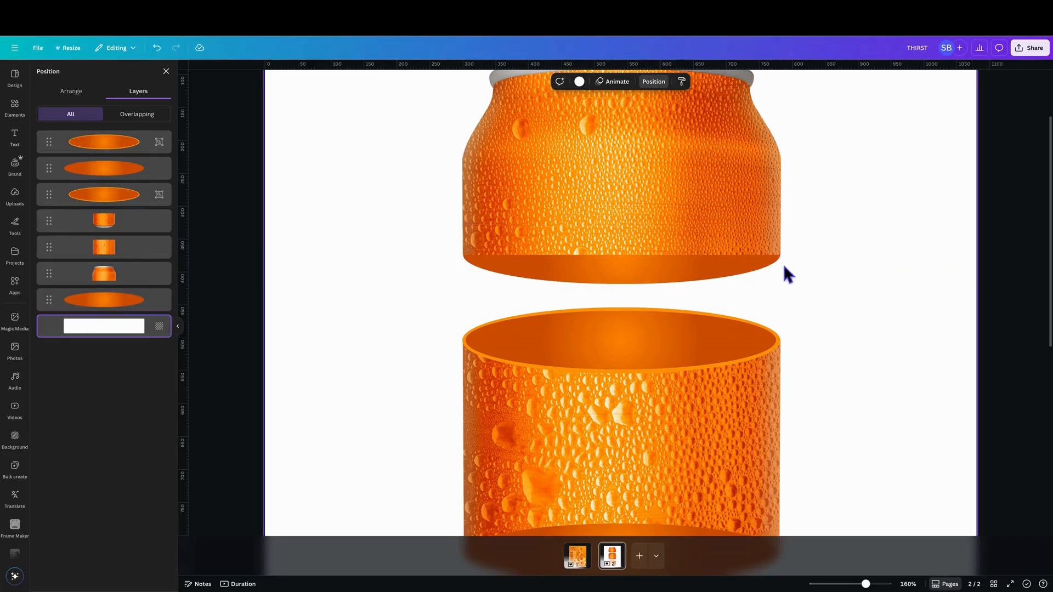
# - Reorder the middle piece's bottom oval so it sits directly beneath the middle can piece's layer
pyautogui.scroll(-5, 784, 267)
pyautogui.click(653, 242)
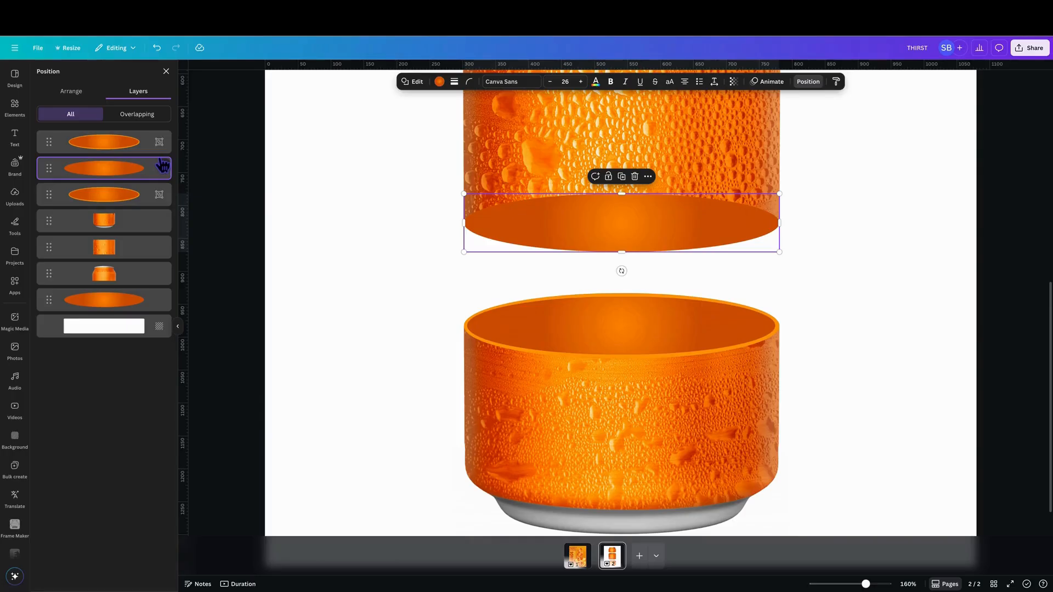
pyautogui.moveTo(135, 172); pyautogui.dragTo(140, 267)
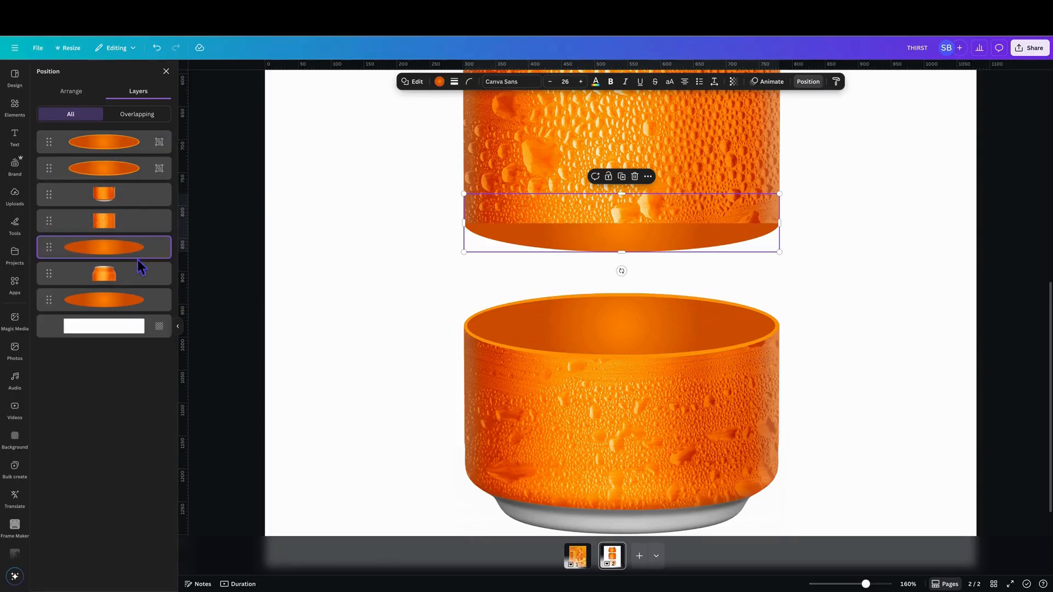
pyautogui.click(851, 280)
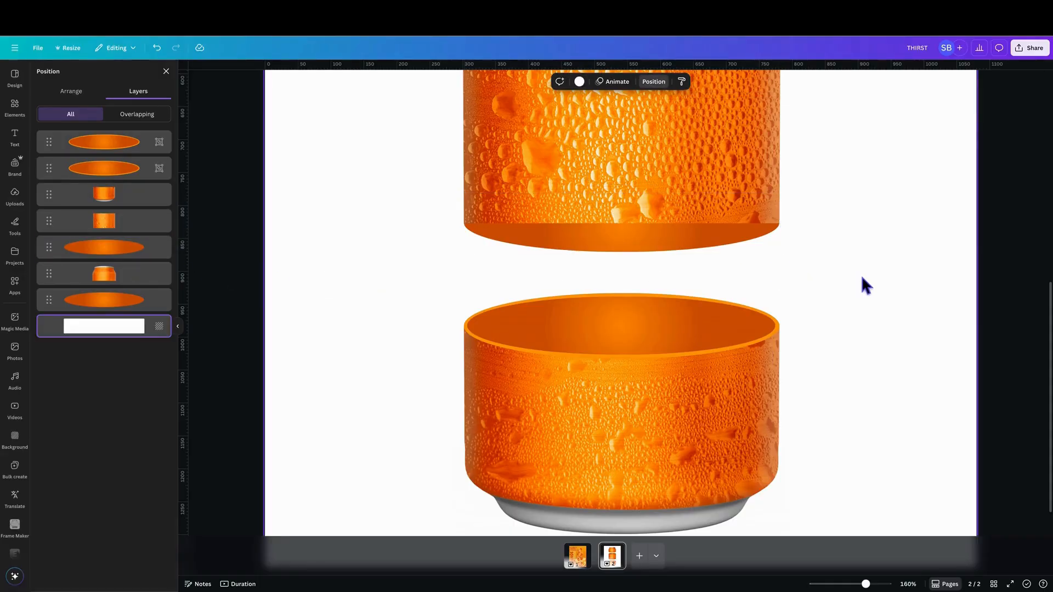
# - Compare the three can pieces on page 2 with the tilted cut pieces in the finished poster on page 1
pyautogui.click(577, 558)
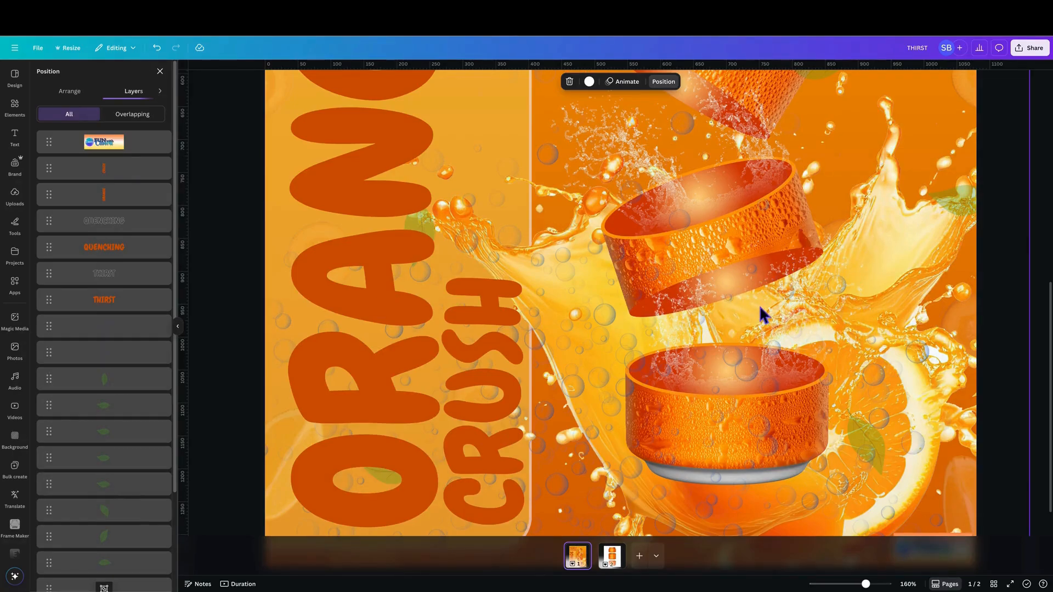
pyautogui.scroll(3, 764, 316)
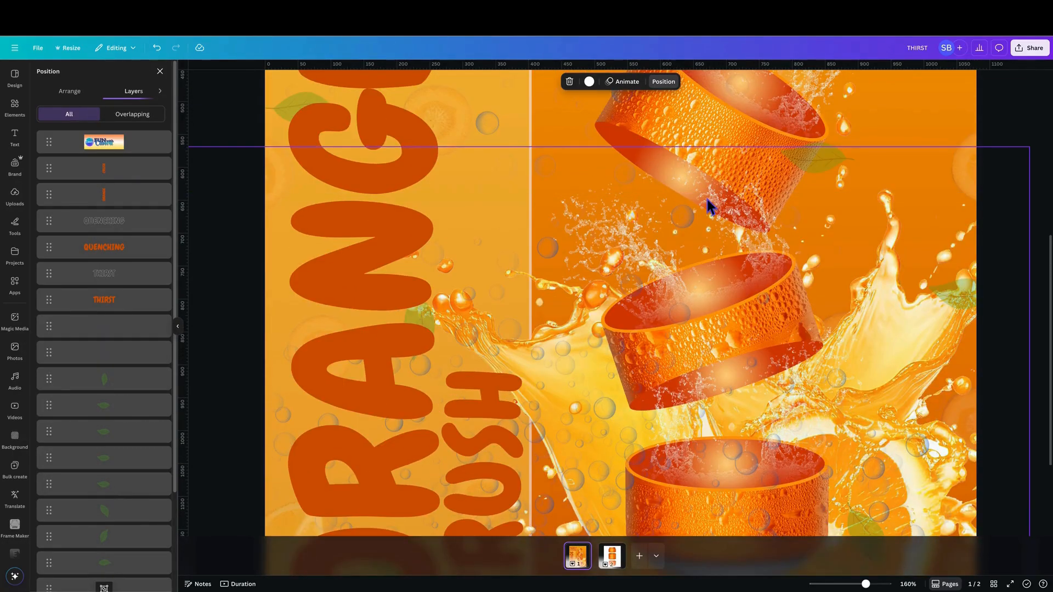
pyautogui.click(613, 557)
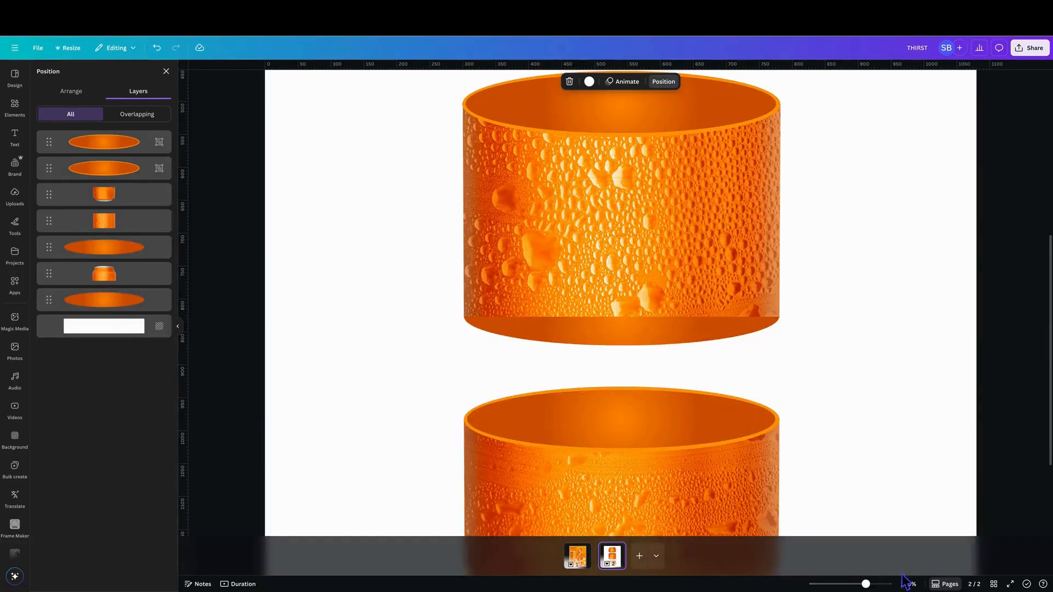
pyautogui.moveTo(865, 584); pyautogui.dragTo(851, 584)
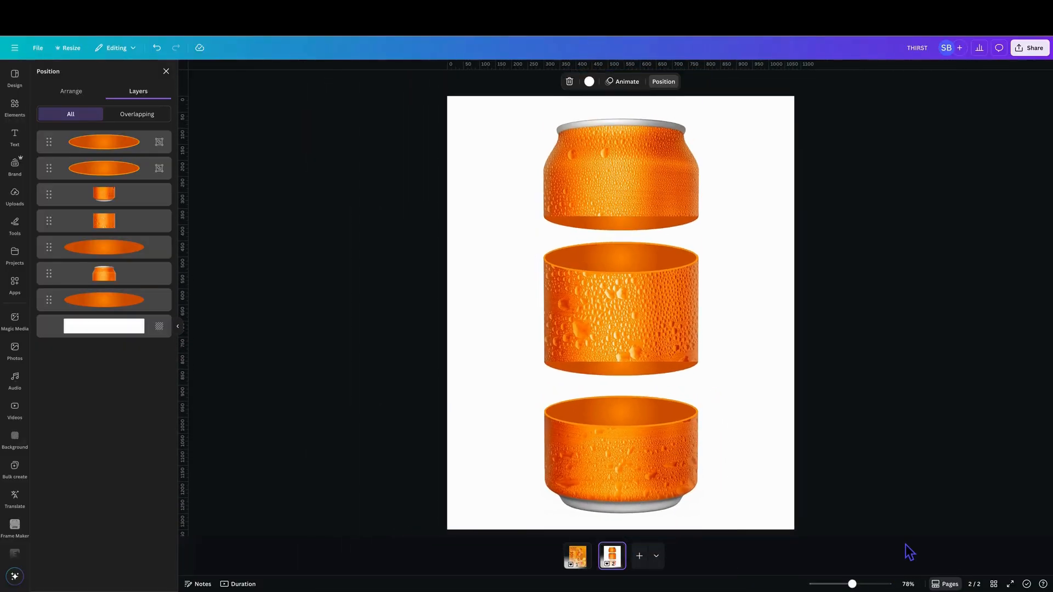
pyautogui.click(577, 556)
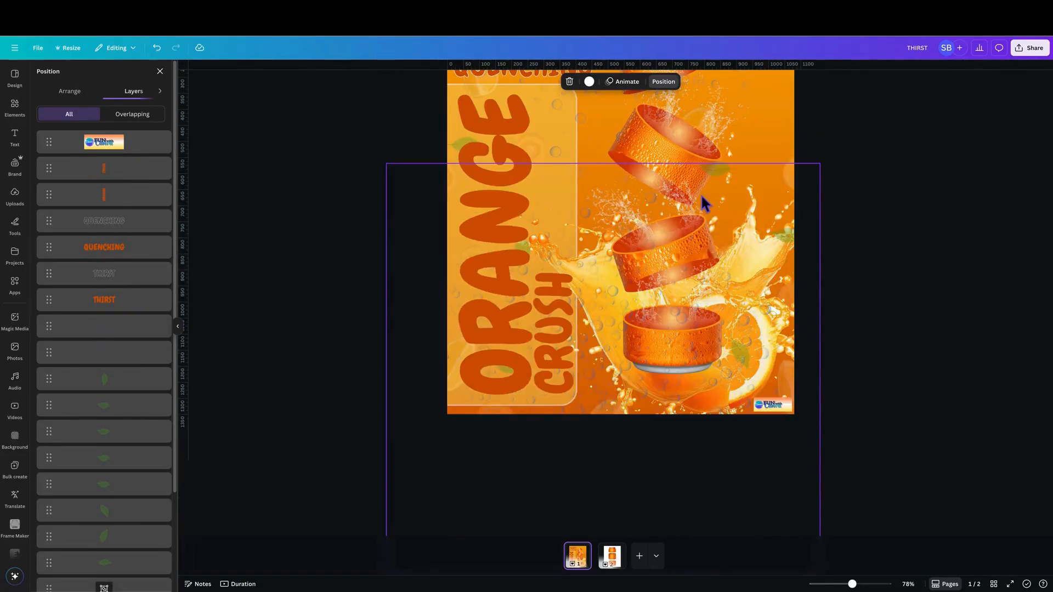
pyautogui.click(702, 196)
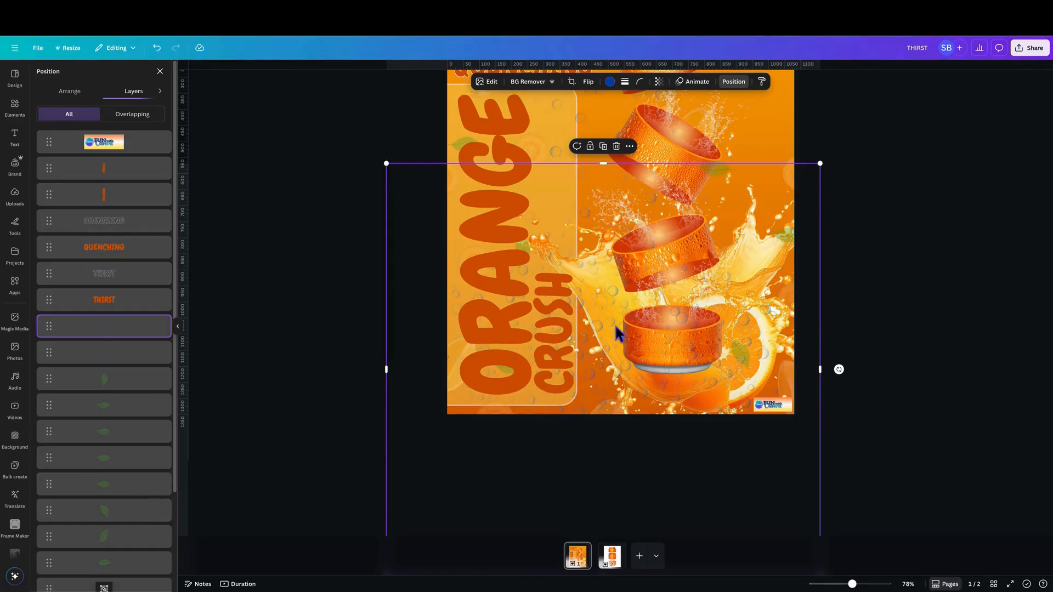
pyautogui.click(611, 556)
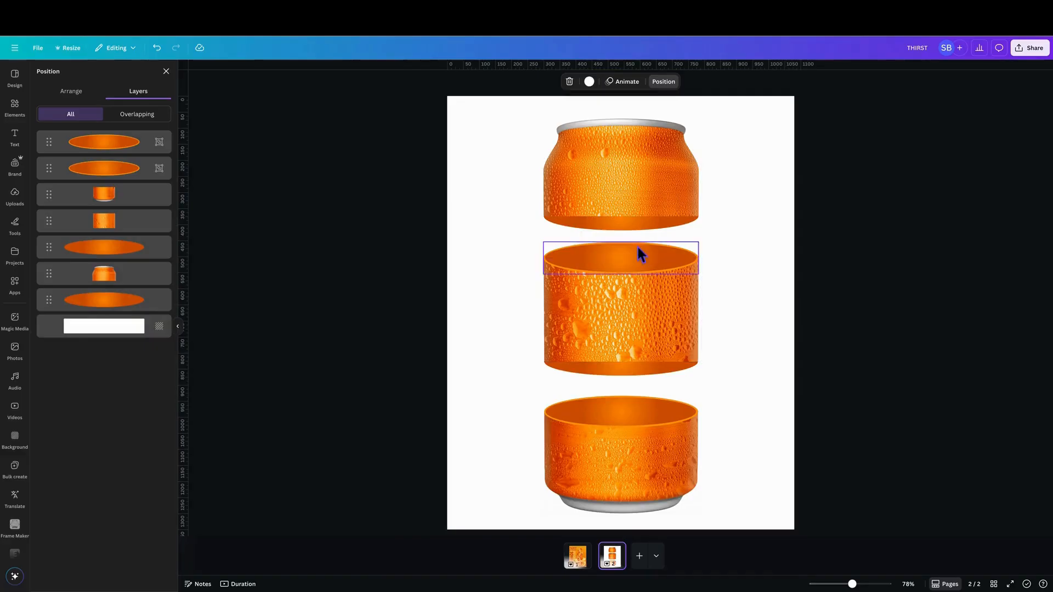
# - Group each of the three can pieces with its own gradient ovals, making three separate groups
pyautogui.moveTo(482, 402); pyautogui.dragTo(719, 471)
pyautogui.click(592, 379)
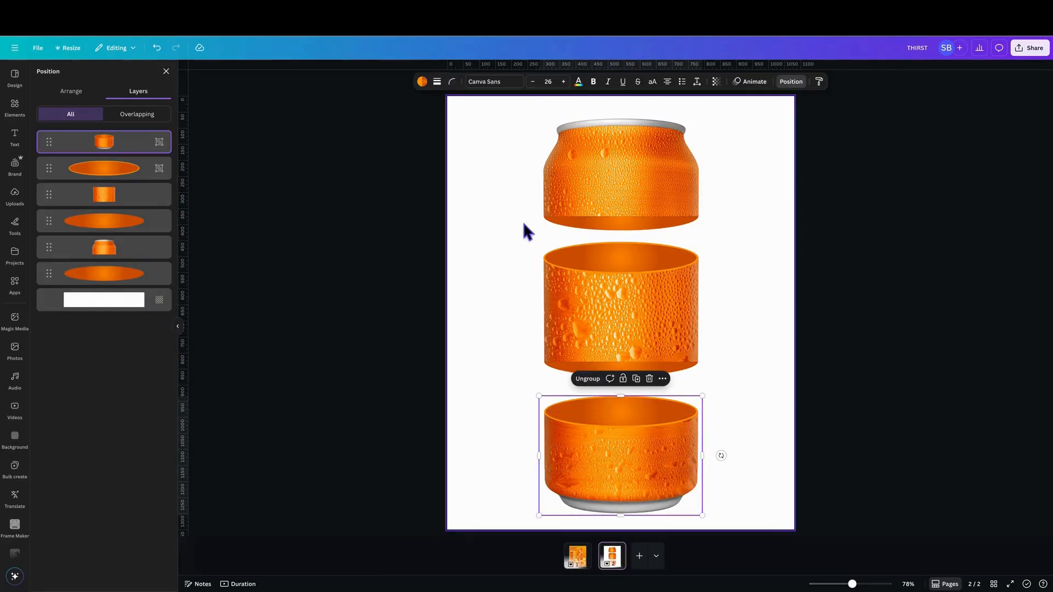
pyautogui.moveTo(501, 236); pyautogui.dragTo(719, 374)
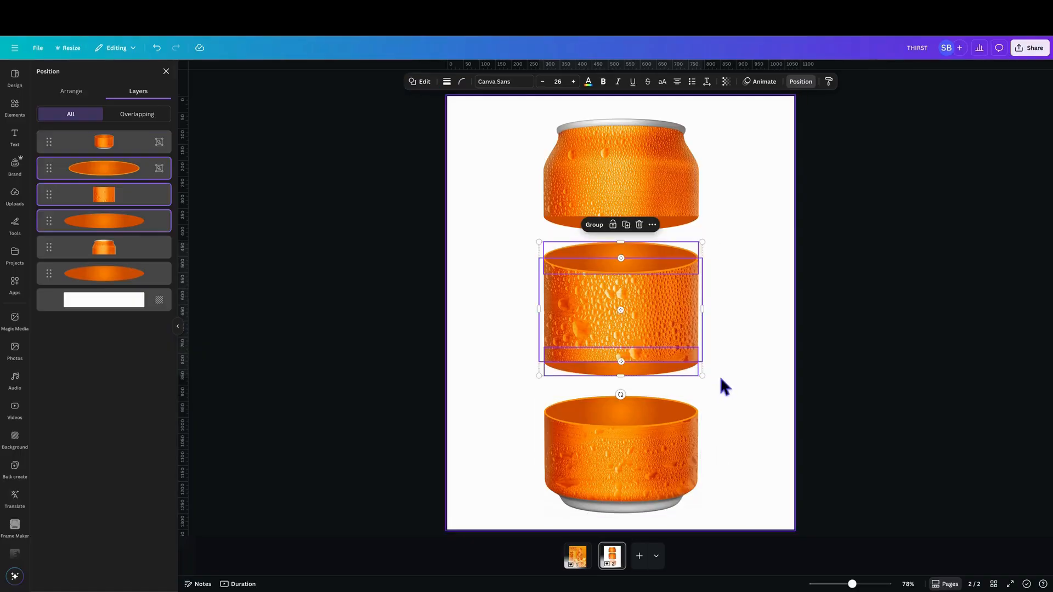
pyautogui.click(594, 225)
pyautogui.moveTo(493, 112); pyautogui.dragTo(744, 228)
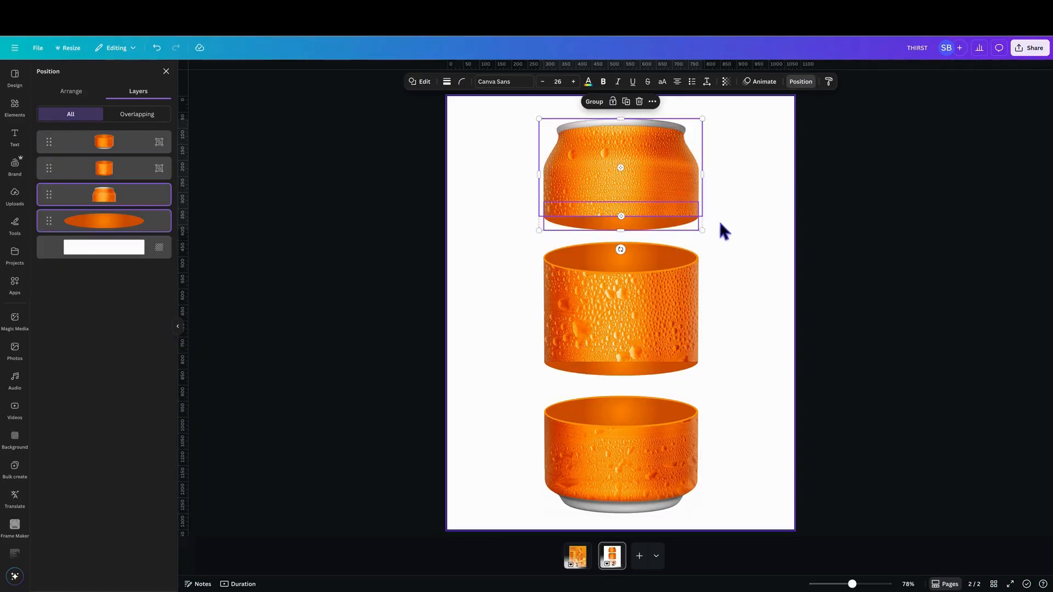
pyautogui.click(594, 101)
# - Tilt the uppermost can group counterclockwise, centred over the middle piece, and rotate the lowest can group to -15°
pyautogui.moveTo(620, 250); pyautogui.dragTo(649, 239)
pyautogui.moveTo(626, 206); pyautogui.dragTo(612, 202)
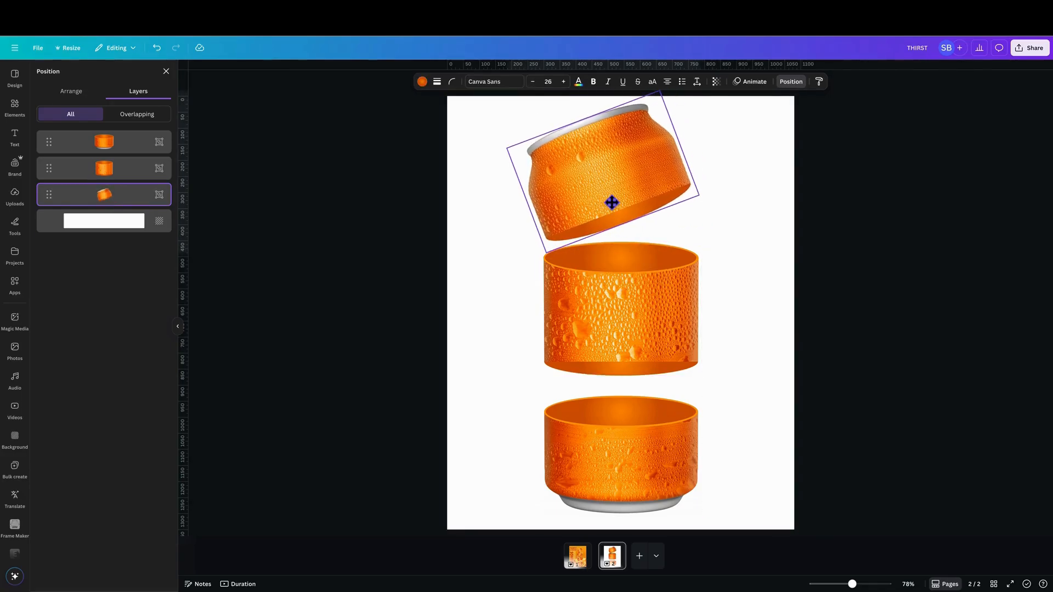
pyautogui.click(631, 340)
pyautogui.click(655, 456)
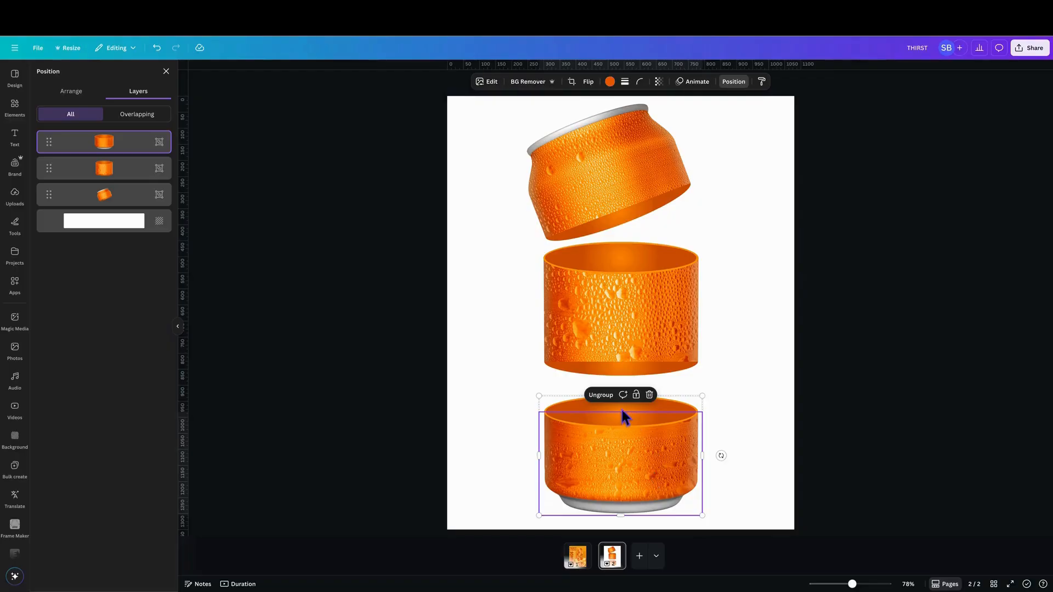
pyautogui.moveTo(721, 456); pyautogui.dragTo(733, 437)
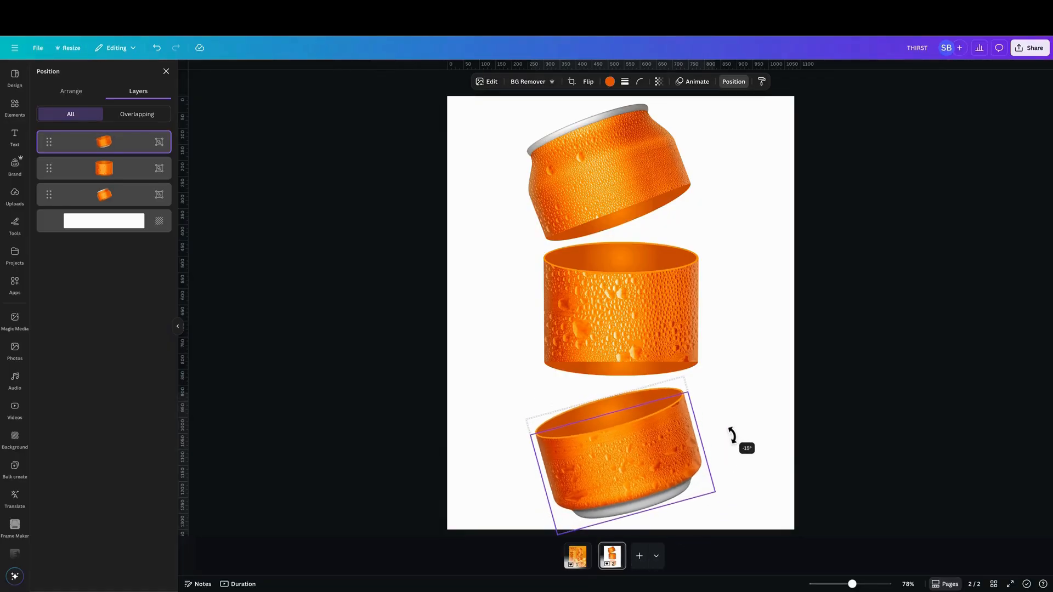
# - Tilt the middle can group slightly clockwise, opposite to the other two, and nudge it into place between them
pyautogui.click(634, 343)
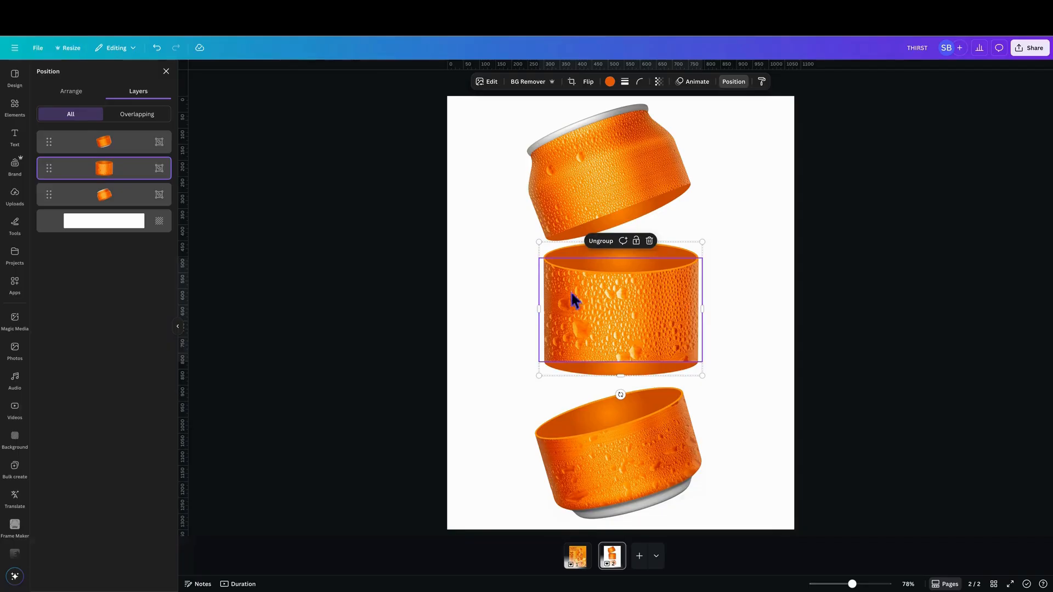
pyautogui.moveTo(626, 399); pyautogui.dragTo(614, 405)
pyautogui.moveTo(625, 320); pyautogui.dragTo(629, 321)
pyautogui.click(765, 418)
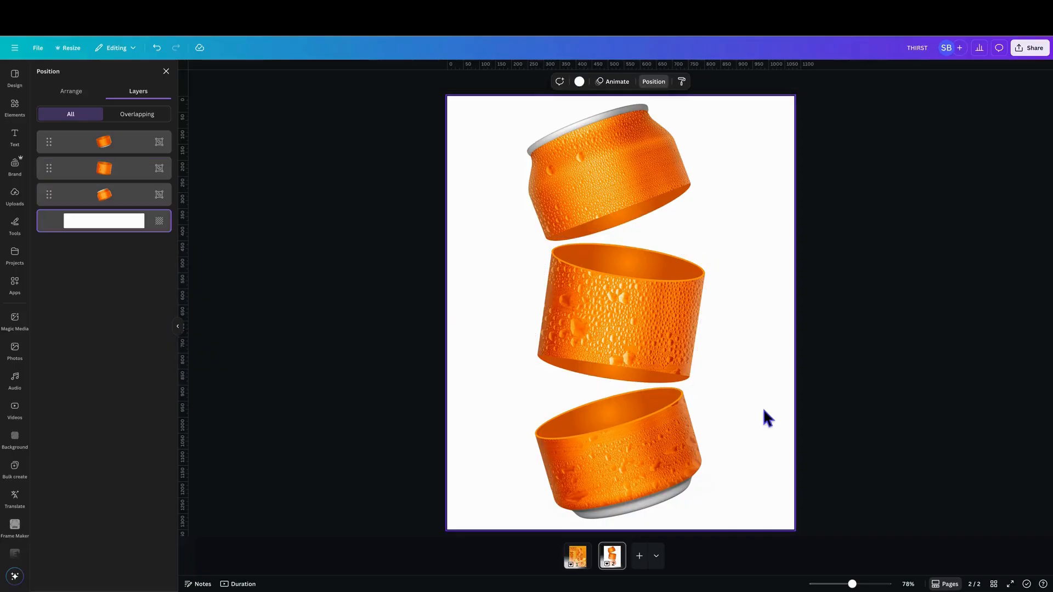